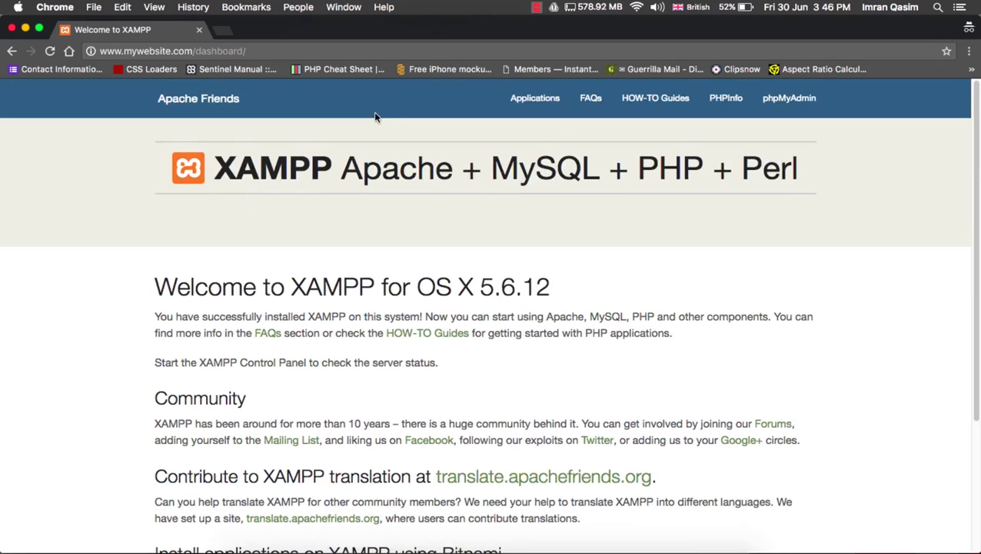
{"action": "double_click", "coordinate": [228, 52]}
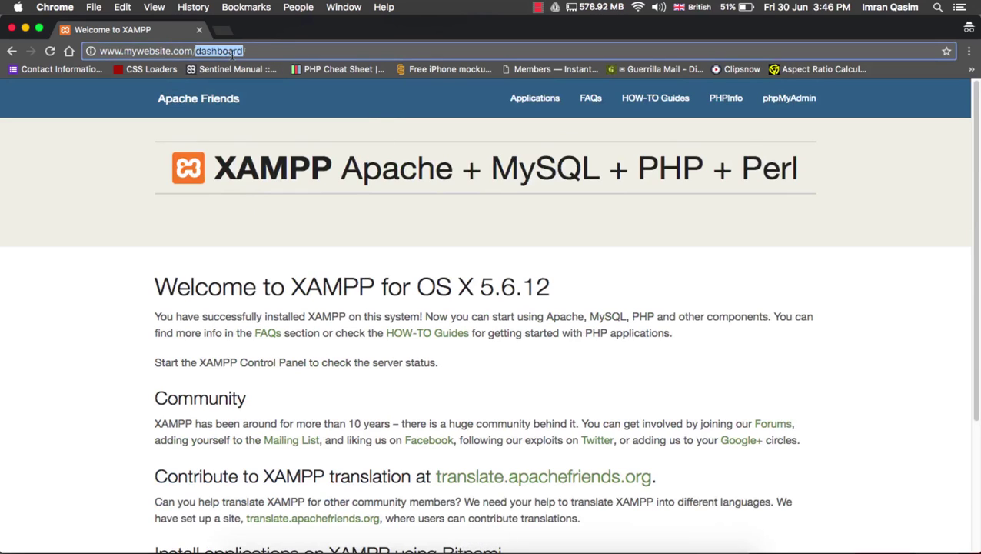
{"action": "type", "text": "wordpress/"}
{"action": "key", "text": "Return"}
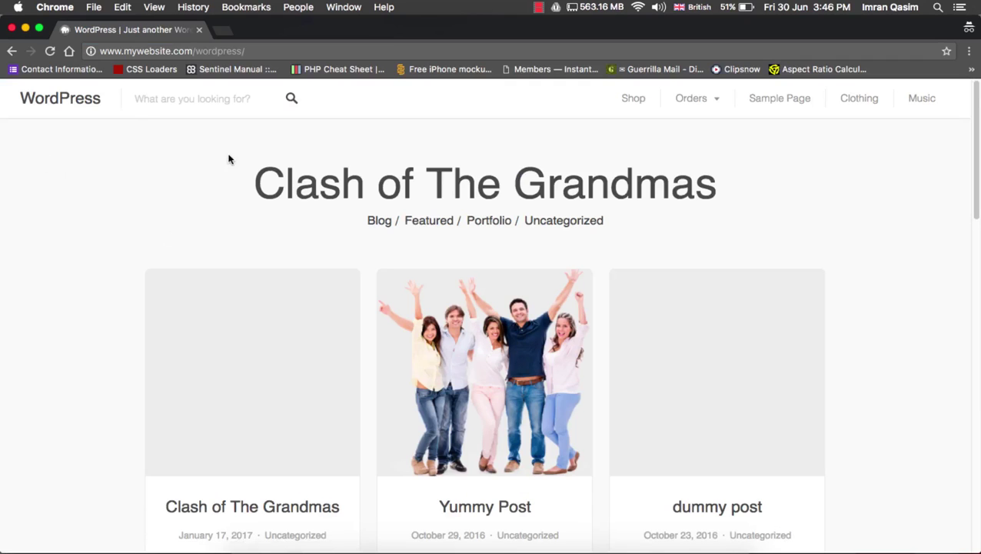
Cycle between Atom, Sublime Text and Chrome, ending on the hosts file in Sublime Text
{"action": "left_click", "coordinate": [651, 549]}
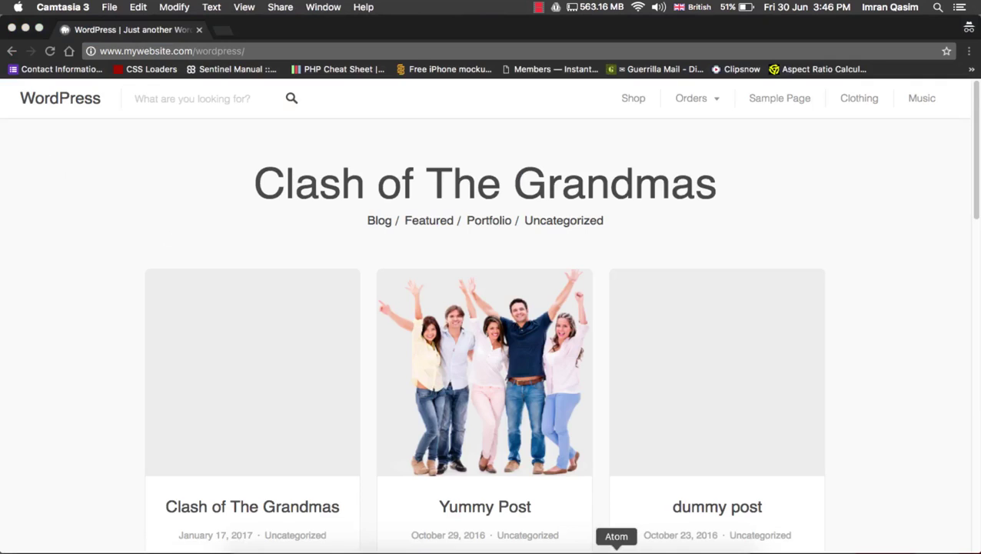
{"action": "left_click", "coordinate": [616, 549]}
{"action": "left_click", "coordinate": [407, 549]}
{"action": "left_click", "coordinate": [348, 549]}
{"action": "left_click", "coordinate": [409, 549]}
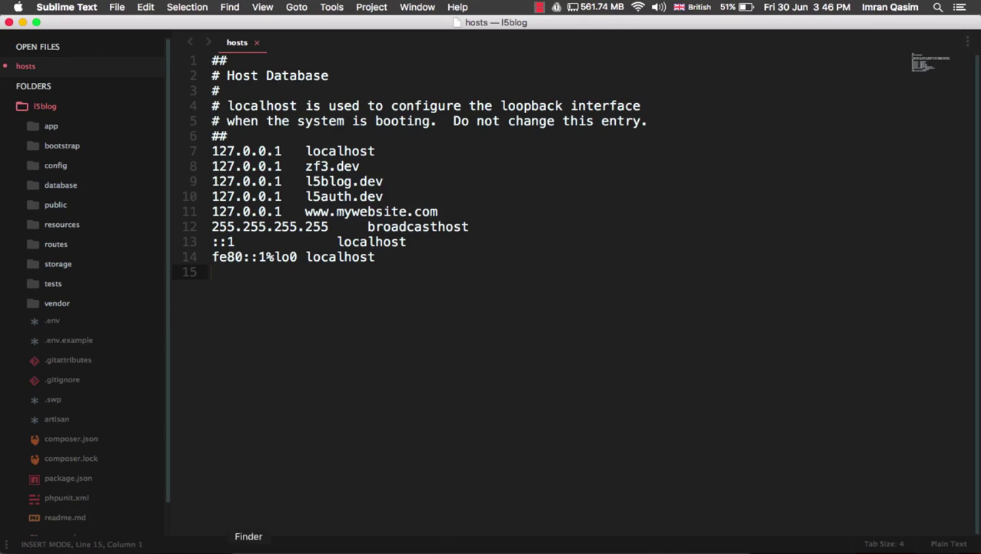
Bring the Finder window to the front from the Dock
{"action": "left_click", "coordinate": [248, 548]}
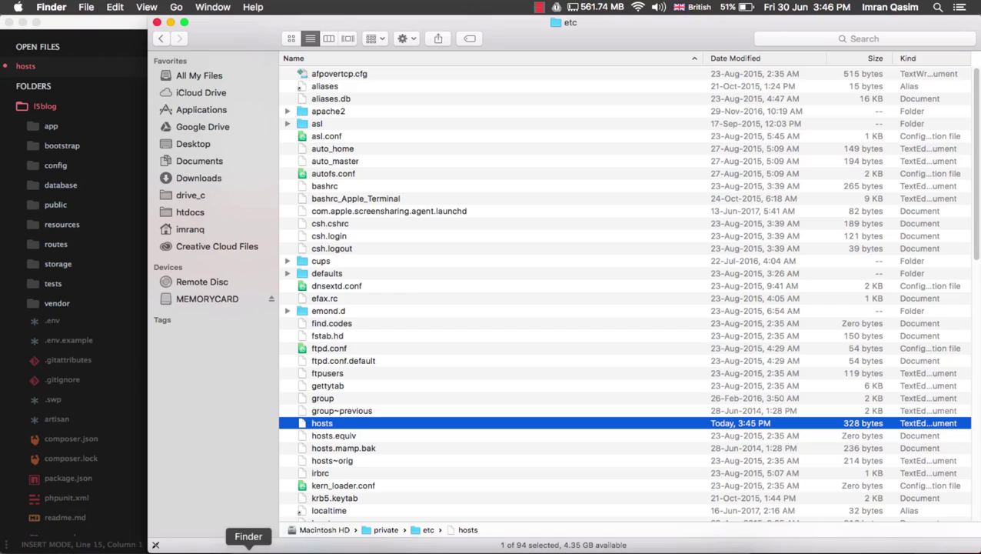
Navigate in Finder to Applications > MAMP > conf > apache
{"action": "left_click", "coordinate": [211, 112]}
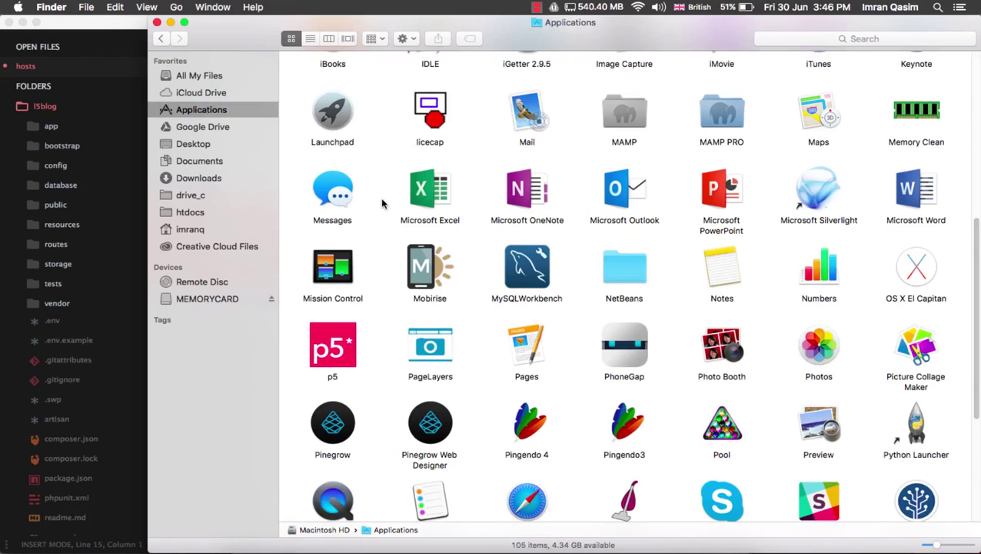
{"action": "scroll", "coordinate": [652, 277], "scroll_direction": "up", "scroll_amount": 5}
{"action": "scroll", "coordinate": [652, 276], "scroll_direction": "down", "scroll_amount": 5}
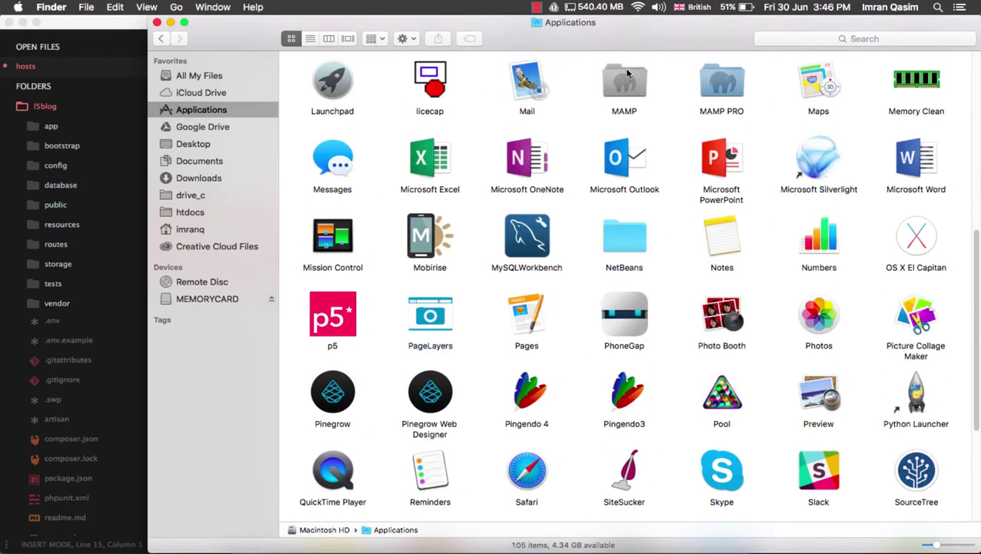
{"action": "double_click", "coordinate": [625, 73]}
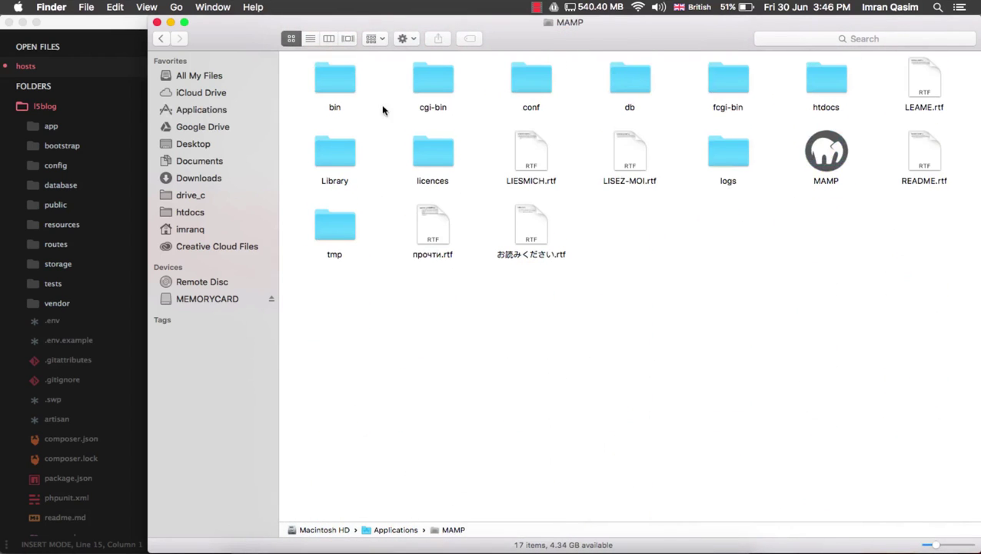
{"action": "left_click", "coordinate": [534, 82]}
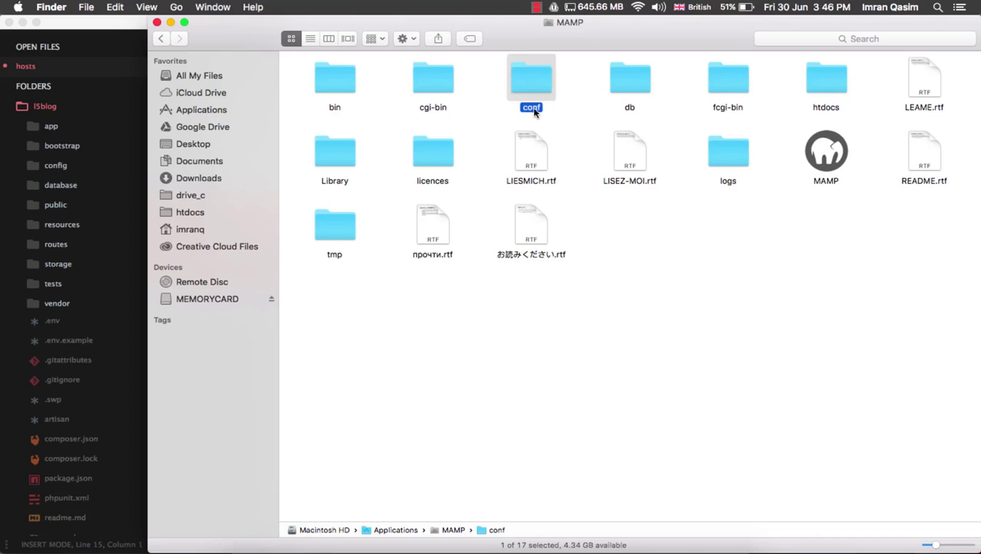
{"action": "double_click", "coordinate": [534, 76]}
{"action": "scroll", "coordinate": [377, 122], "scroll_direction": "up", "scroll_amount": 10}
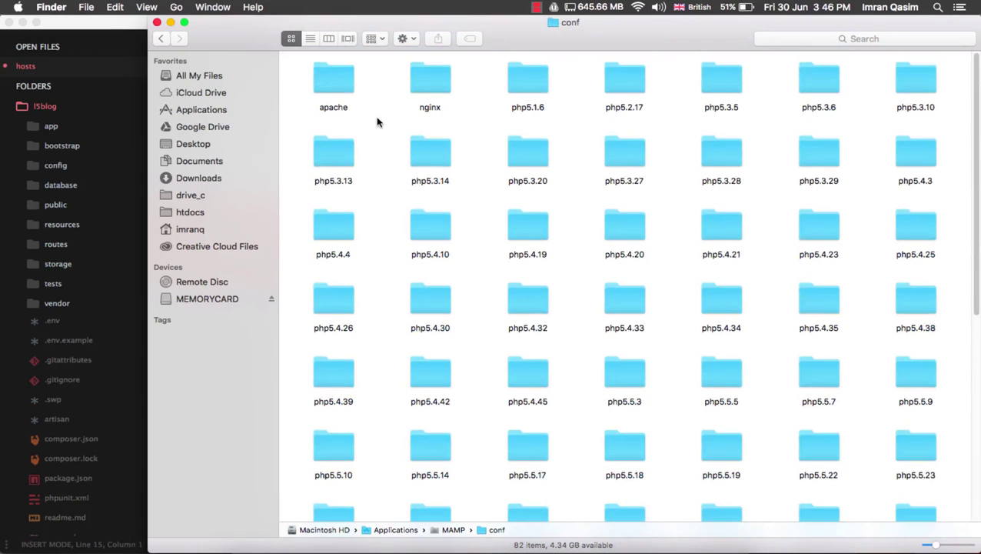
{"action": "double_click", "coordinate": [339, 93]}
Arrange the apache folder's files by name
{"action": "right_click", "coordinate": [553, 206]}
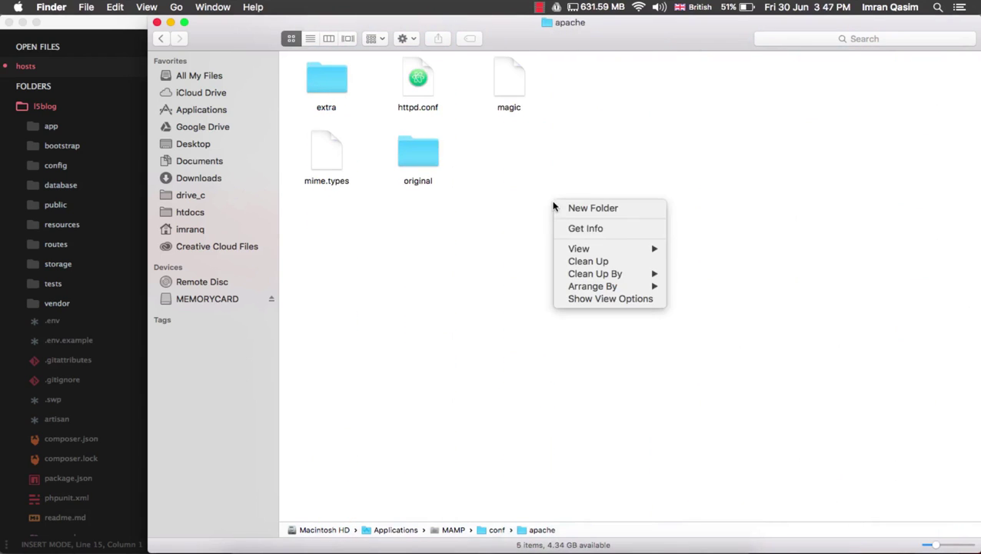
{"action": "mouse_move", "coordinate": [596, 286]}
{"action": "left_click", "coordinate": [694, 226]}
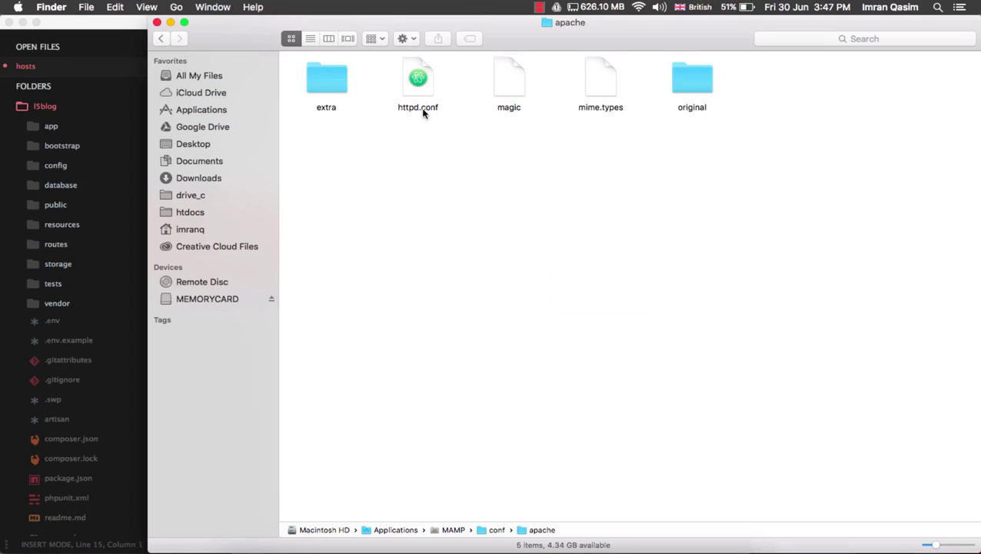
Open httpd.conf in Atom via Open With
{"action": "right_click", "coordinate": [421, 97]}
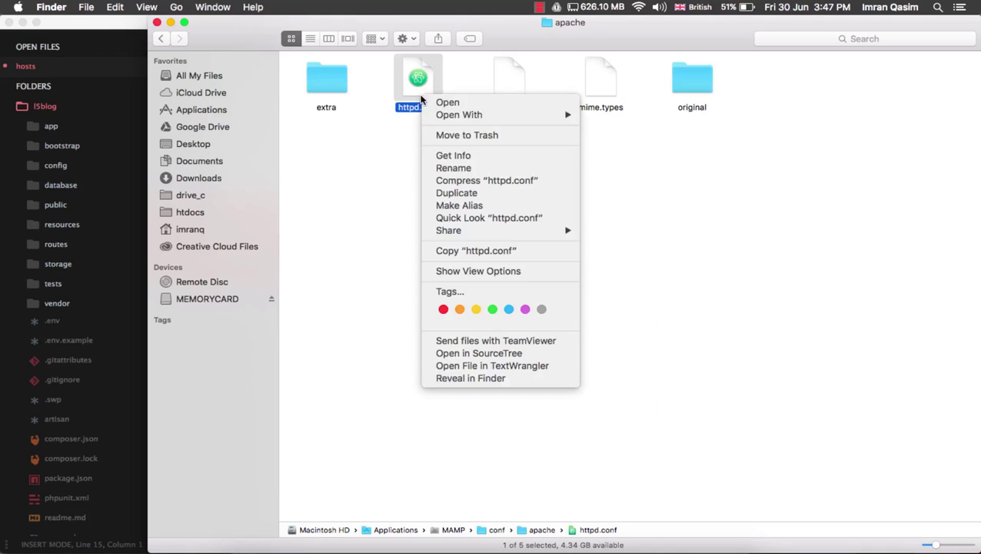
{"action": "mouse_move", "coordinate": [452, 119]}
{"action": "left_click", "coordinate": [615, 547]}
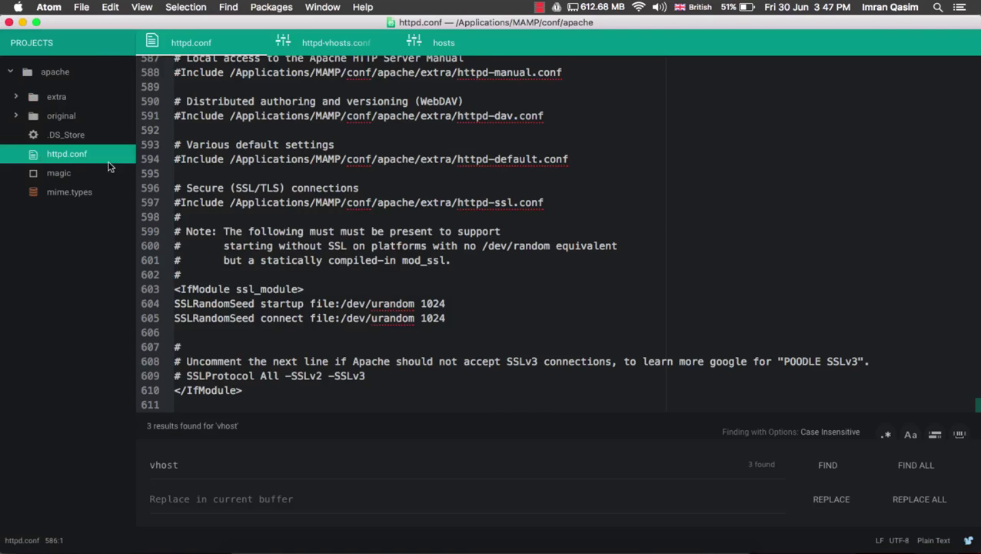
Scroll through httpd.conf to look over its contents
{"action": "scroll", "coordinate": [288, 211], "scroll_direction": "up", "scroll_amount": 20}
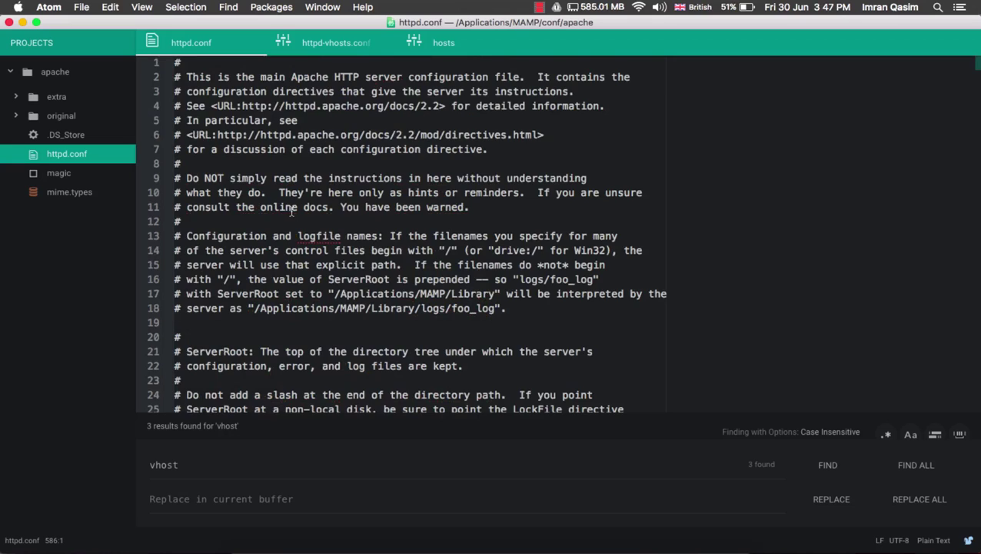
{"action": "scroll", "coordinate": [292, 212], "scroll_direction": "down", "scroll_amount": 10}
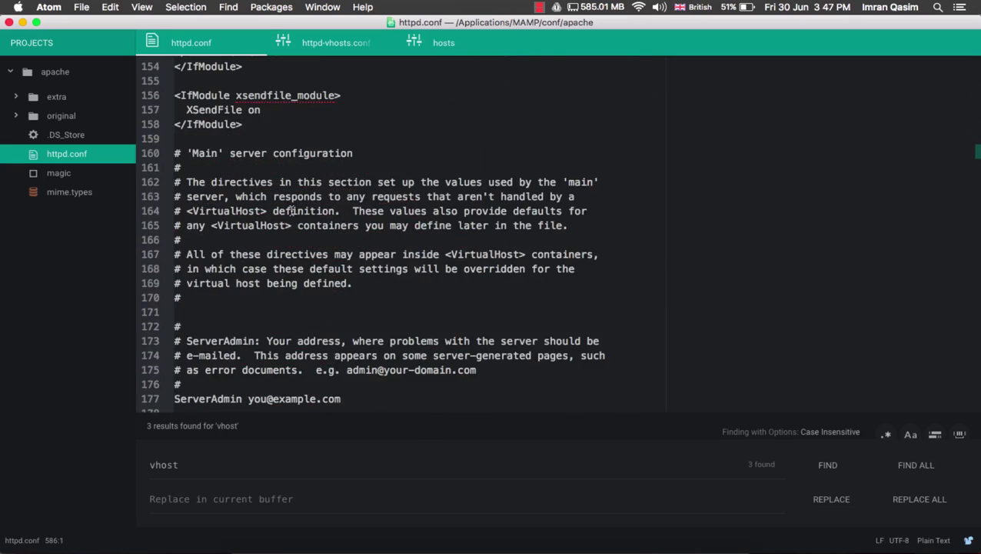
{"action": "scroll", "coordinate": [292, 212], "scroll_direction": "up", "scroll_amount": 5}
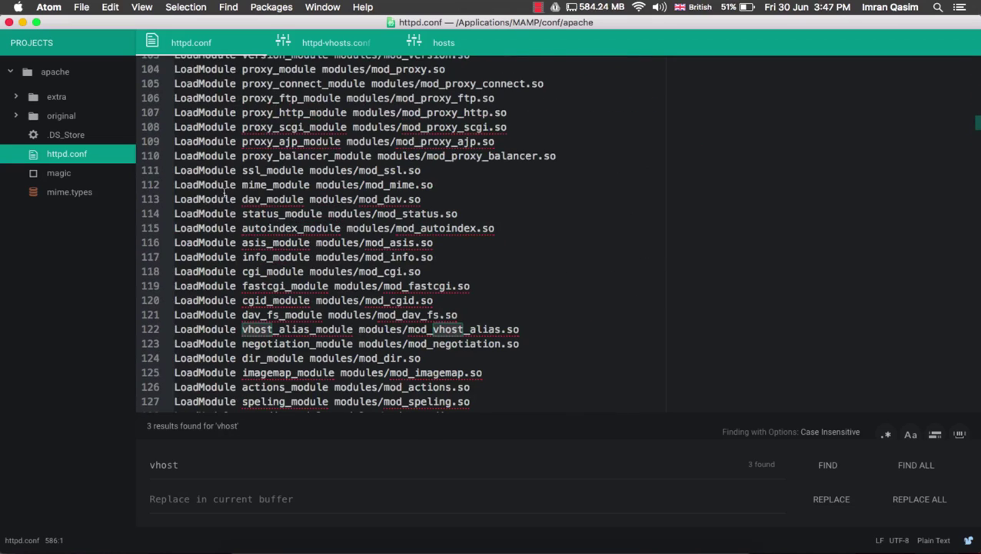
{"action": "scroll", "coordinate": [406, 219], "scroll_direction": "up", "scroll_amount": 2}
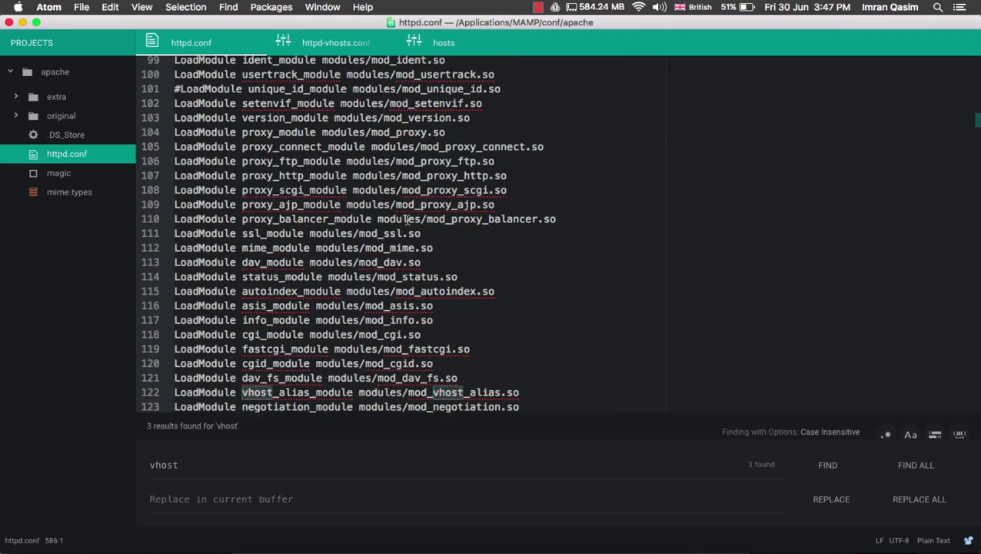
{"action": "scroll", "coordinate": [415, 219], "scroll_direction": "down", "scroll_amount": 2}
{"action": "left_click_drag", "start_coordinate": [538, 330], "coordinate": [167, 331]}
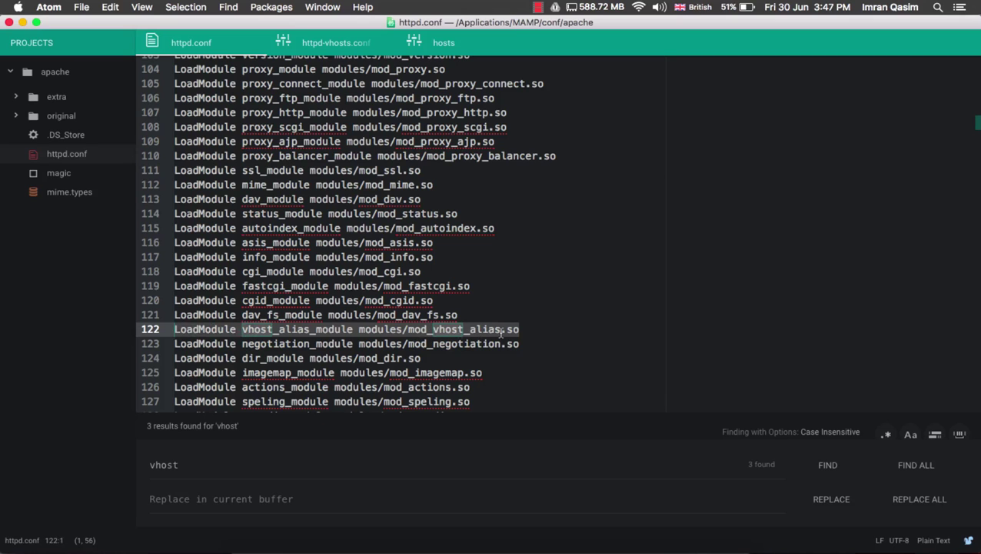
{"action": "scroll", "coordinate": [509, 316], "scroll_direction": "down", "scroll_amount": 10}
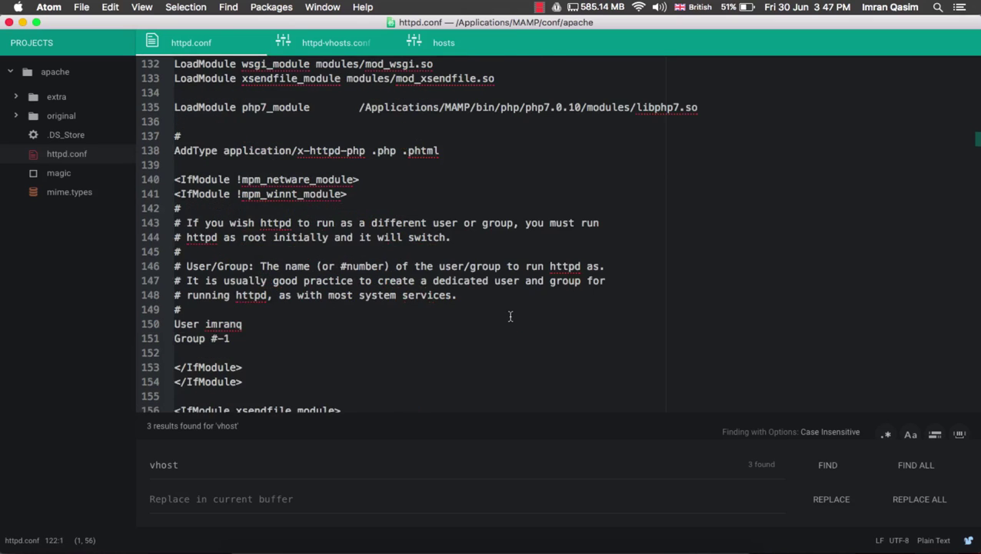
{"action": "scroll", "coordinate": [510, 316], "scroll_direction": "down", "scroll_amount": 20}
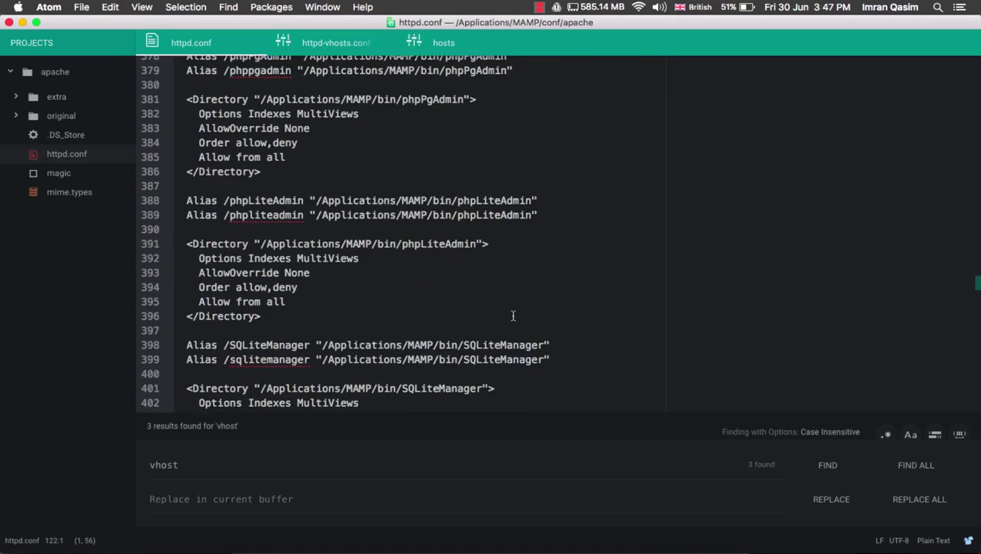
{"action": "scroll", "coordinate": [513, 315], "scroll_direction": "down", "scroll_amount": 10}
Search httpd.conf for 'vhost' and select the # Virtual hosts comment line
{"action": "key", "text": "super+f"}
{"action": "type", "text": "vhost"}
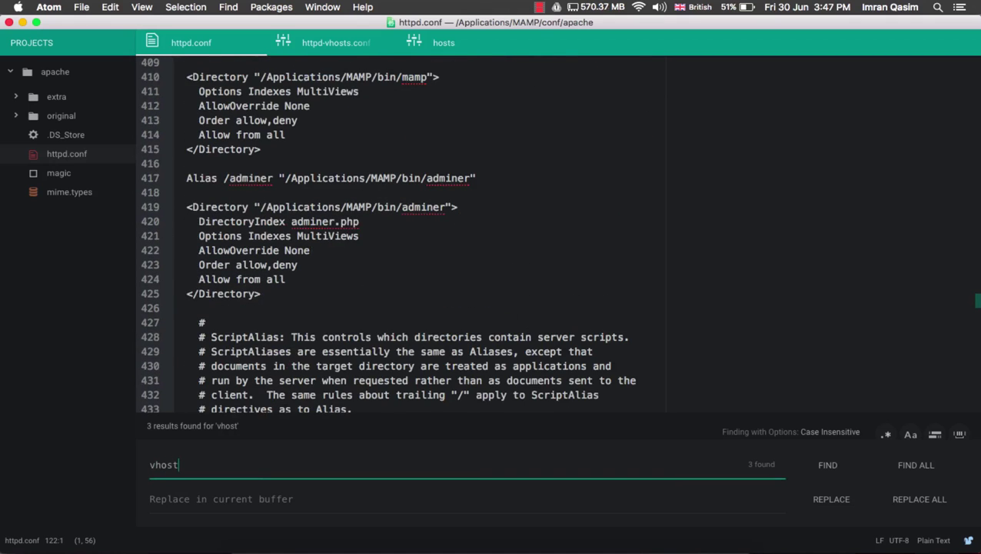
{"action": "key", "text": "Return"}
{"action": "key", "text": "Return"}
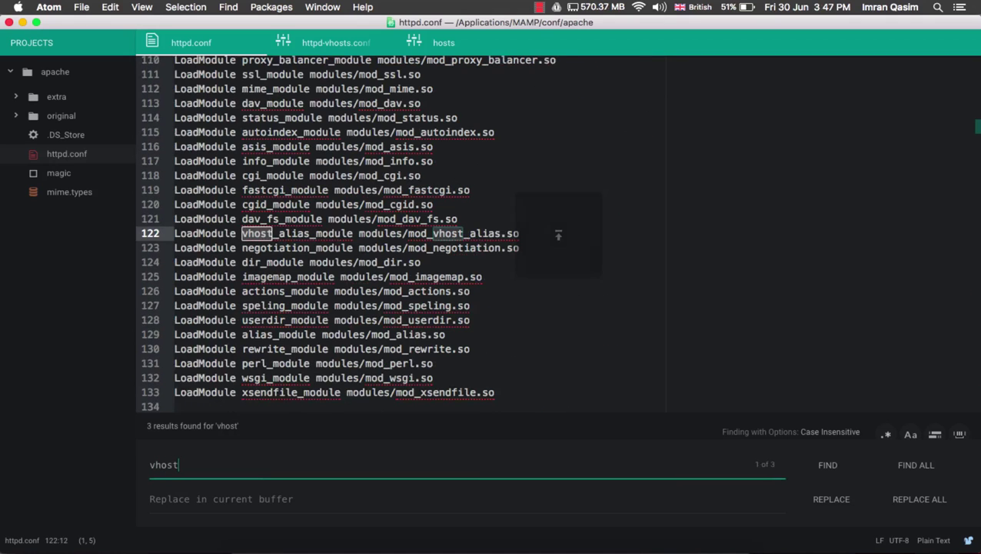
{"action": "key", "text": "Return"}
{"action": "key", "text": "Return"}
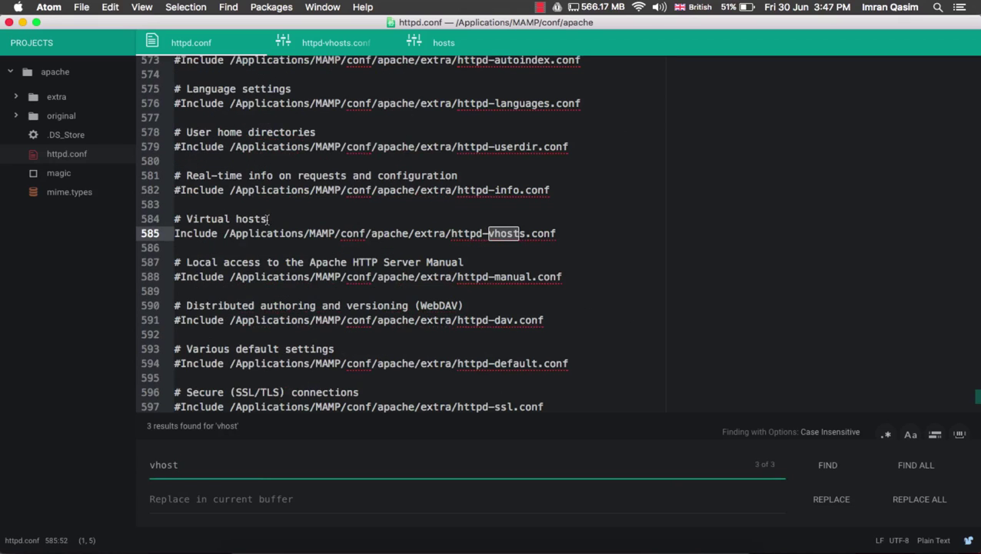
{"action": "left_click_drag", "start_coordinate": [267, 219], "coordinate": [174, 219]}
Briefly comment out line 585, restore it, then select its httpd-vhosts.conf path
{"action": "left_click", "coordinate": [178, 234]}
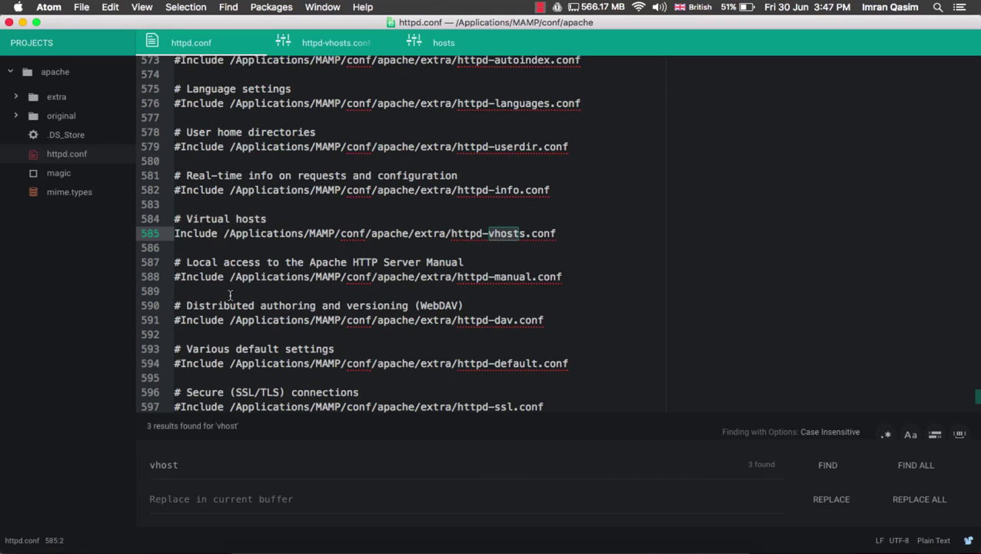
{"action": "key", "text": "Left"}
{"action": "type", "text": "#"}
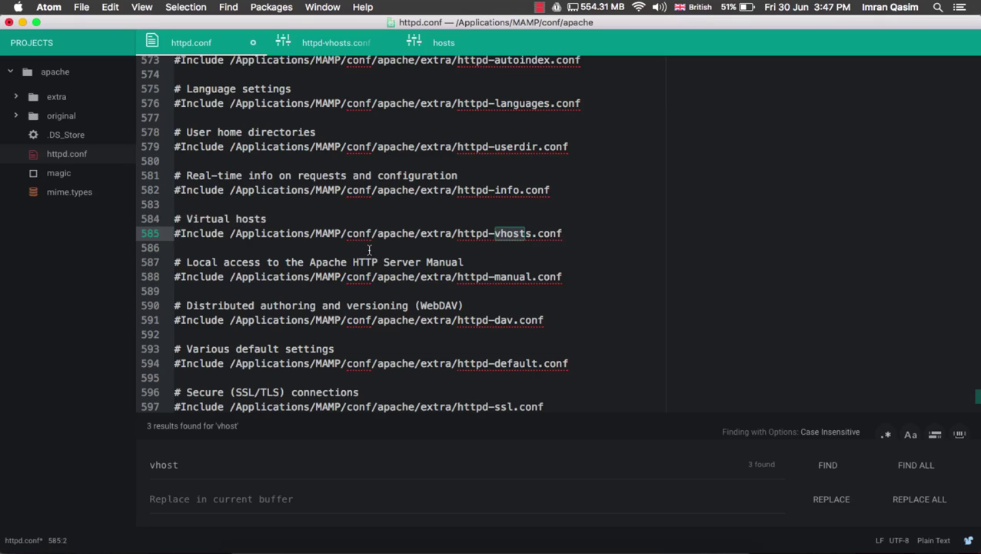
{"action": "key", "text": "BackSpace"}
{"action": "left_click", "coordinate": [223, 234]}
{"action": "left_click_drag", "start_coordinate": [223, 233], "coordinate": [560, 235]}
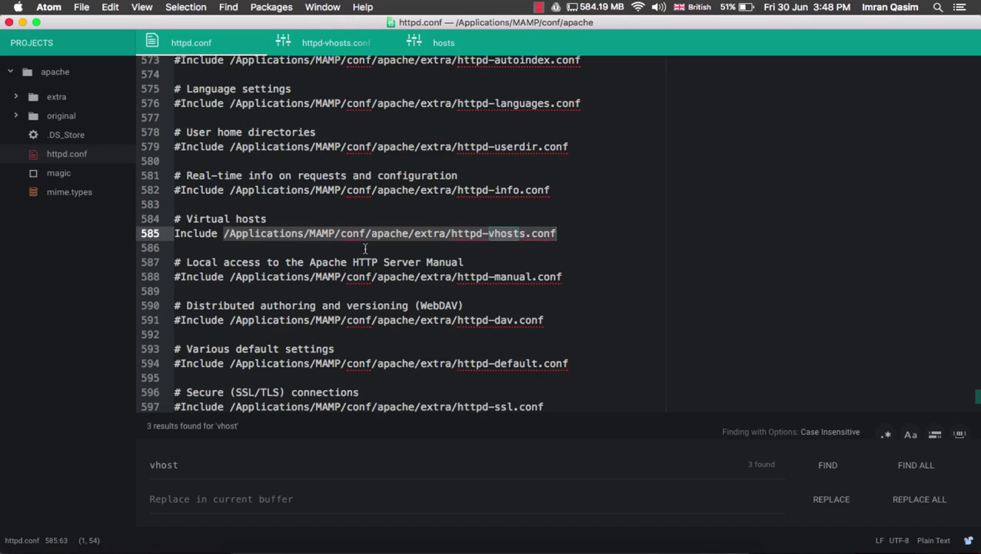
Expand the extra folder in Atom's project tree and open httpd-vhosts.conf
{"action": "left_click", "coordinate": [54, 103]}
{"action": "left_click", "coordinate": [55, 98]}
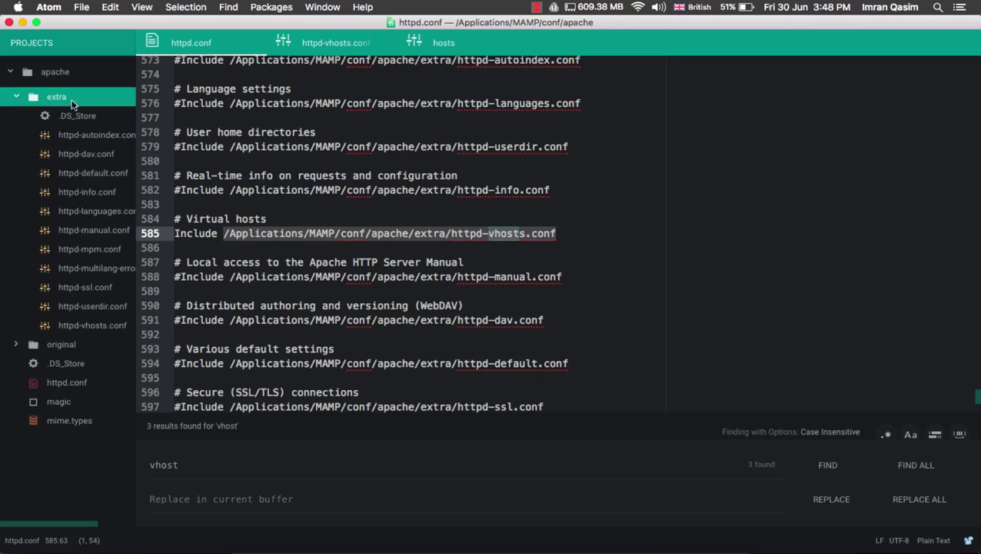
{"action": "left_click", "coordinate": [105, 328]}
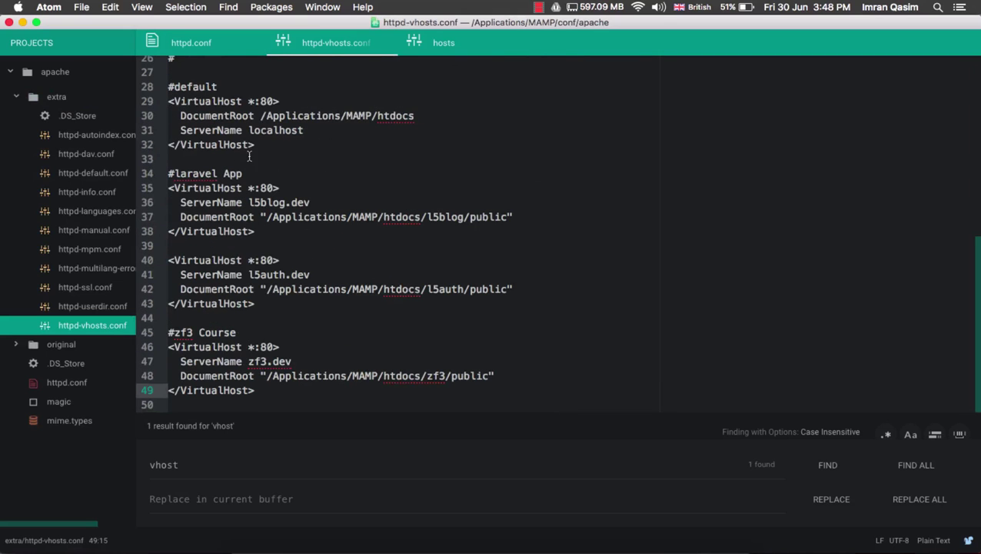
Select each VirtualHost block (localhost, l5blog.dev, zf3, l5auth.dev, laravel App), checking zf3.dev in hosts
{"action": "left_click_drag", "start_coordinate": [254, 146], "coordinate": [163, 86]}
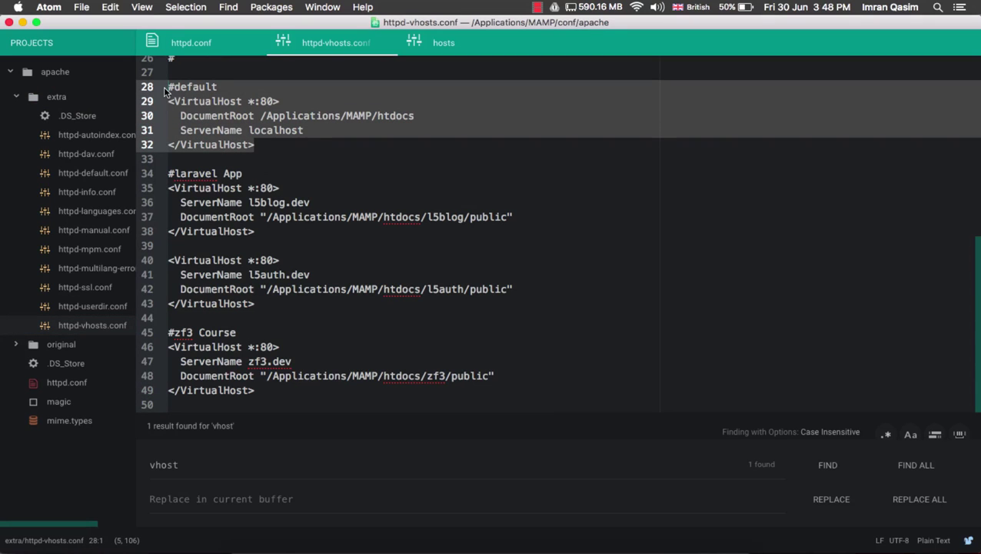
{"action": "left_click_drag", "start_coordinate": [263, 229], "coordinate": [167, 186]}
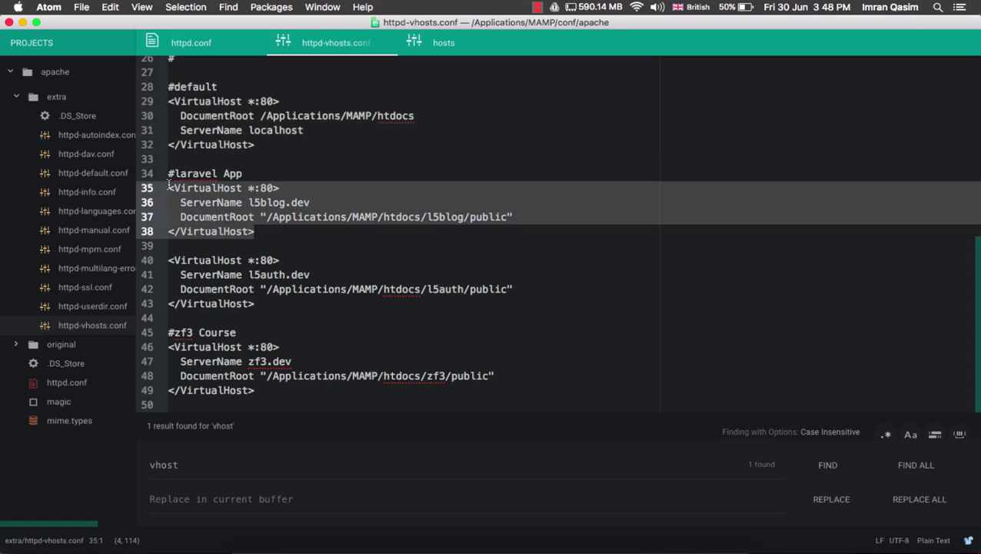
{"action": "left_click", "coordinate": [415, 548]}
{"action": "left_click_drag", "start_coordinate": [379, 165], "coordinate": [210, 167]}
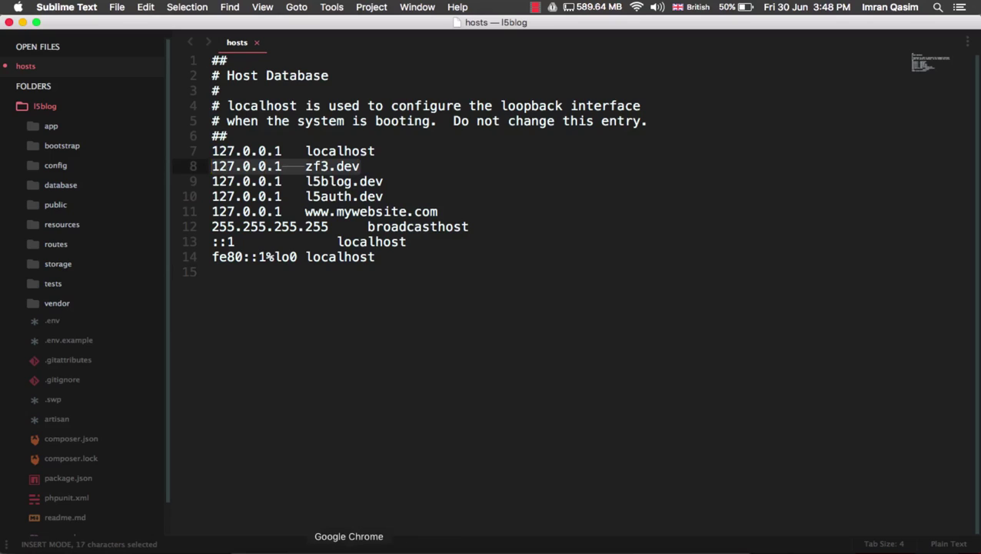
{"action": "left_click", "coordinate": [349, 548]}
{"action": "left_click", "coordinate": [619, 548]}
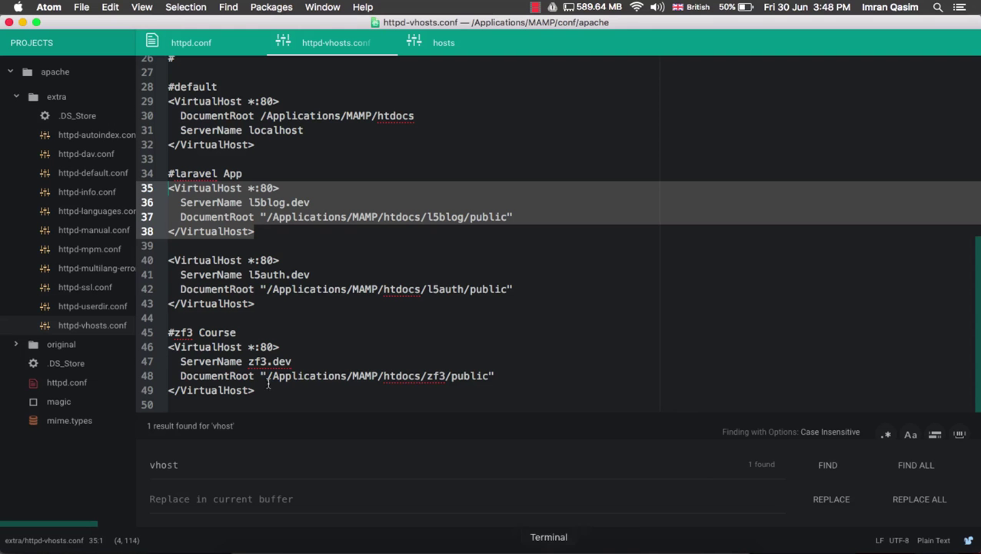
{"action": "left_click_drag", "start_coordinate": [261, 390], "coordinate": [154, 336]}
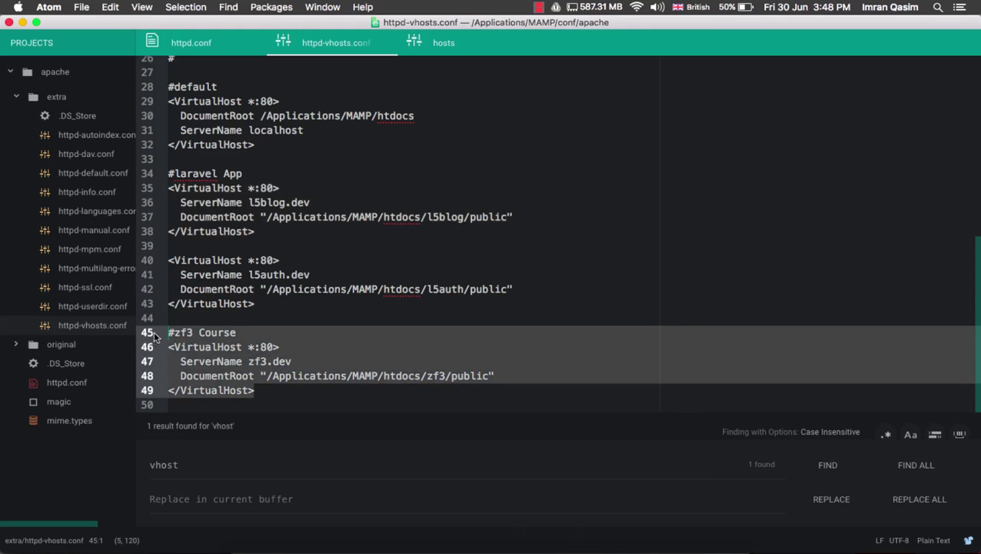
{"action": "left_click_drag", "start_coordinate": [257, 304], "coordinate": [159, 262]}
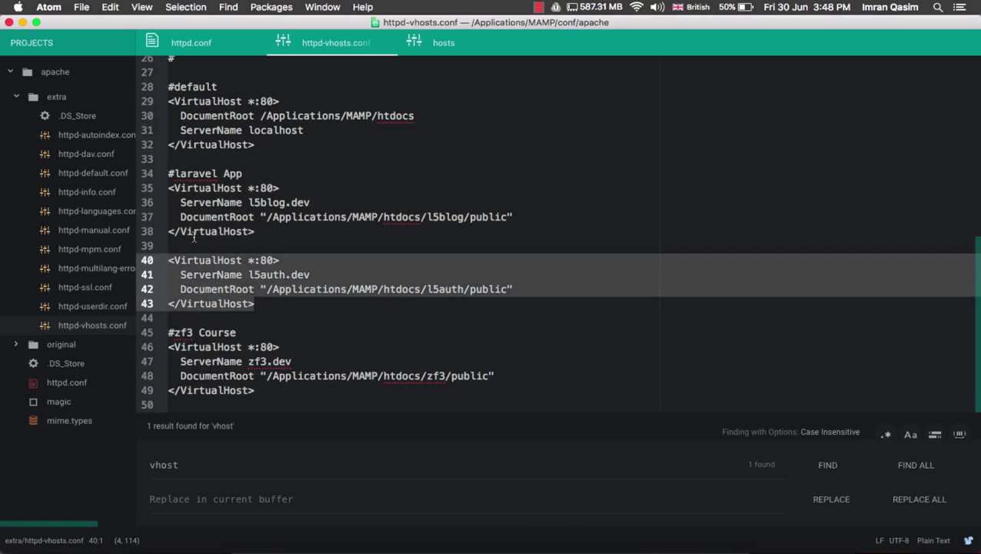
{"action": "left_click_drag", "start_coordinate": [256, 231], "coordinate": [168, 175]}
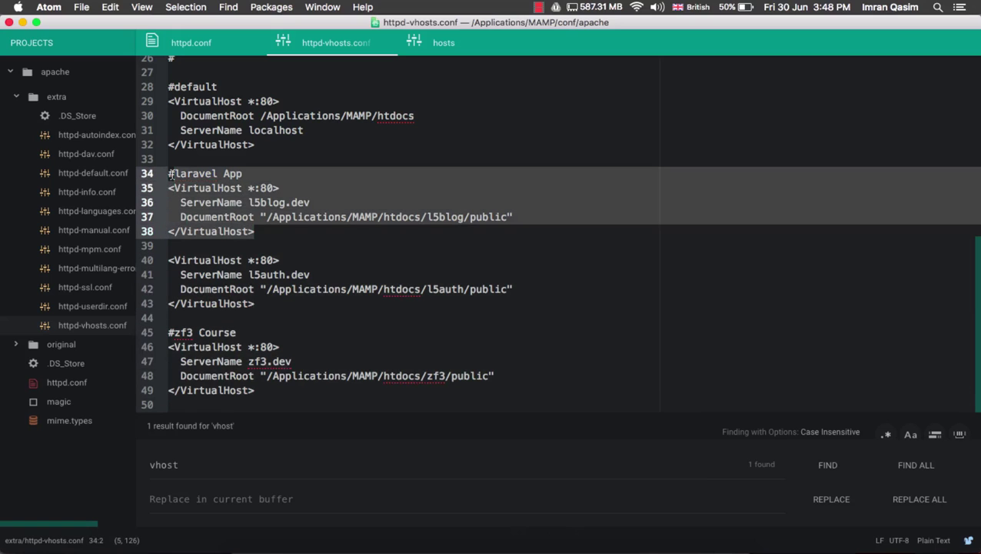
Add opening <VirtualHost *:80> and closing tags at the end of httpd-vhosts.conf
{"action": "left_click", "coordinate": [281, 399]}
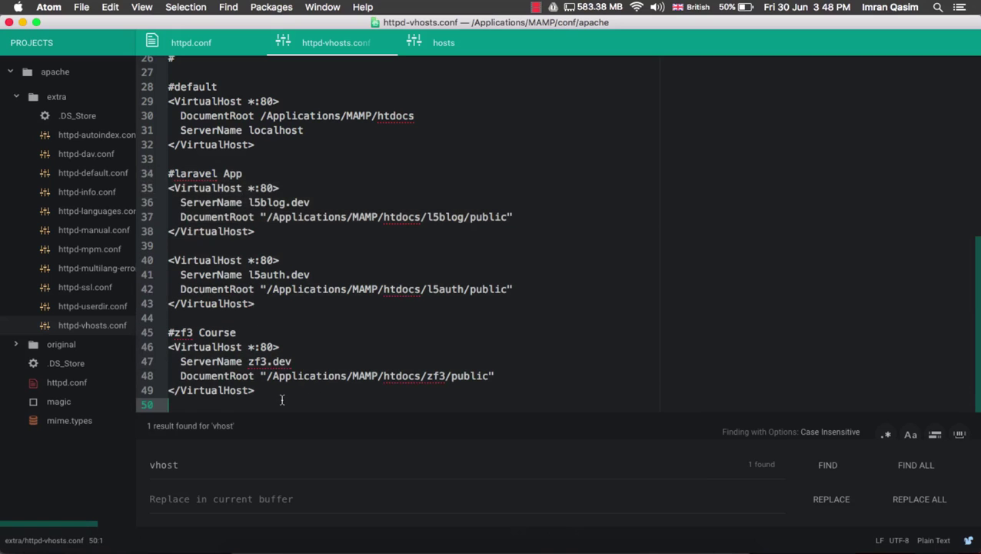
{"action": "type", "text": "<virtualh"}
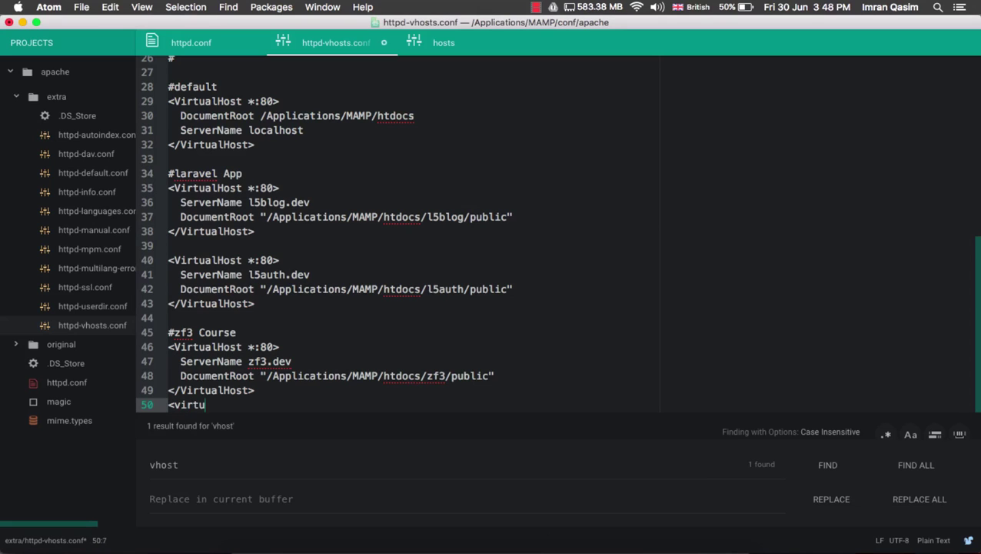
{"action": "key", "text": "BackSpace"}
{"action": "type", "text": "Host"}
{"action": "key", "text": "BackSpace"}
{"action": "key", "text": "BackSpace"}
{"action": "key", "text": "BackSpace"}
{"action": "key", "text": "BackSpace"}
{"action": "type", "text": "Host *:8"}
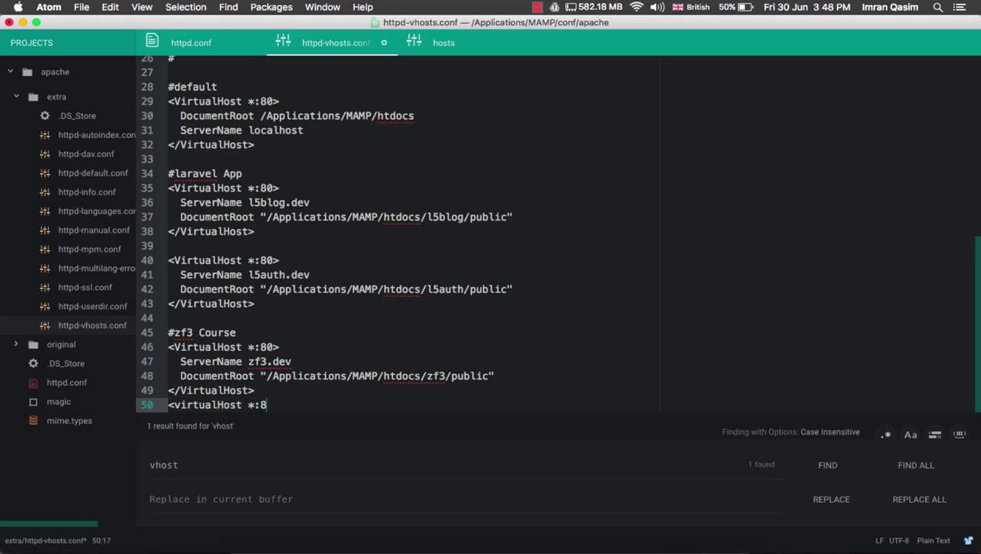
{"action": "type", "text": "0>"}
{"action": "key", "text": "Return"}
{"action": "type", "text": "</virt"}
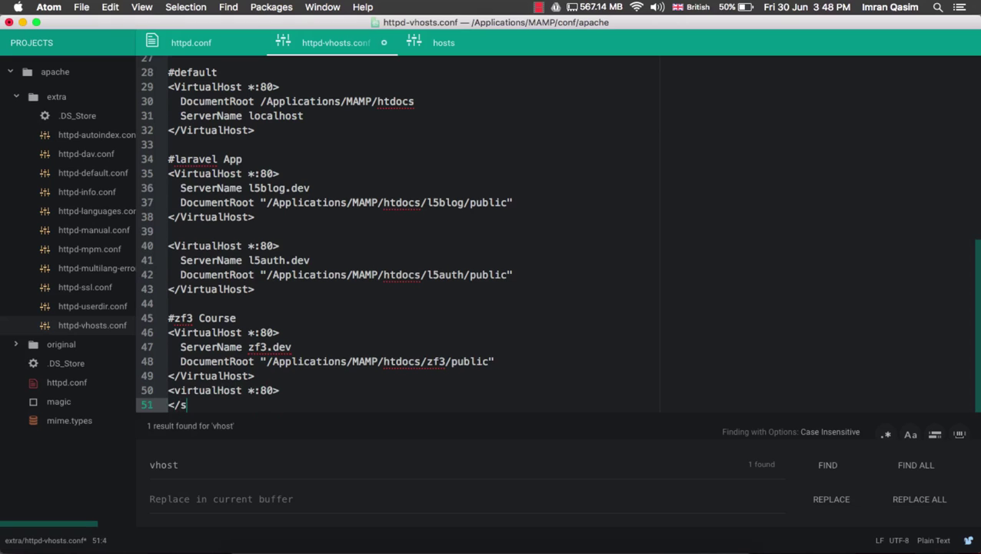
{"action": "type", "text": "ualHost>"}
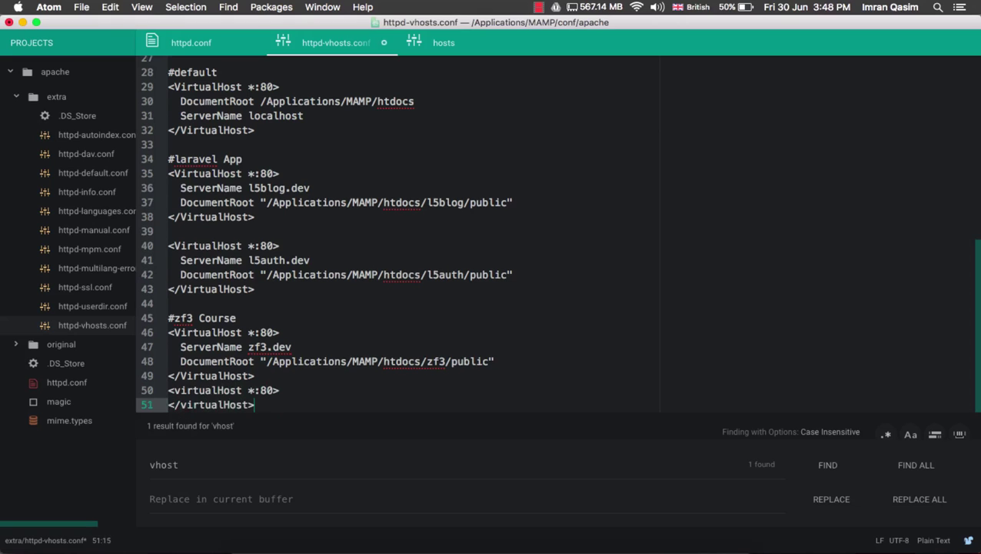
{"action": "key", "text": "Up"}
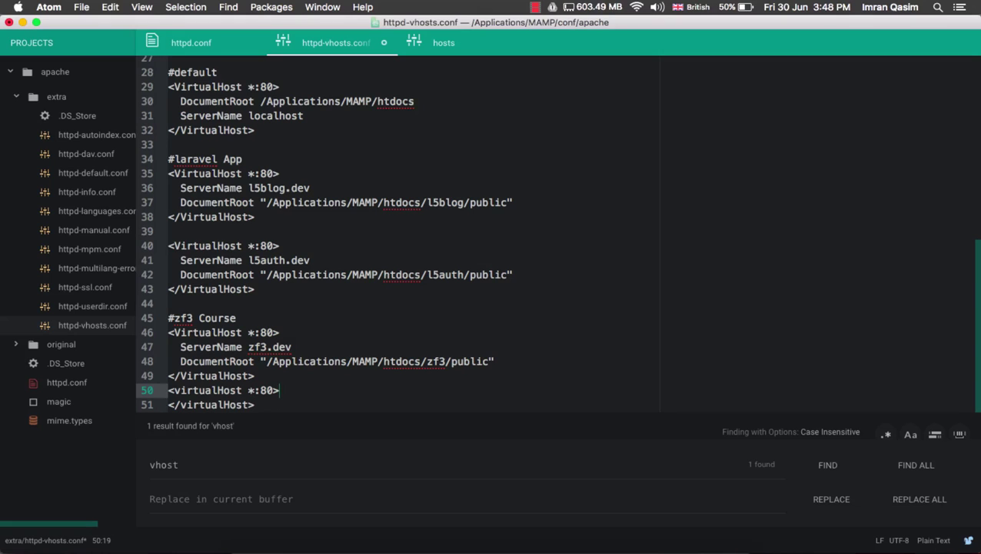
{"action": "key", "text": "Return"}
{"action": "type", "text": "s"}
{"action": "key", "text": "BackSpace"}
{"action": "type", "text": "ServerNm"}
{"action": "key", "text": "BackSpace"}
{"action": "type", "text": "ame"}
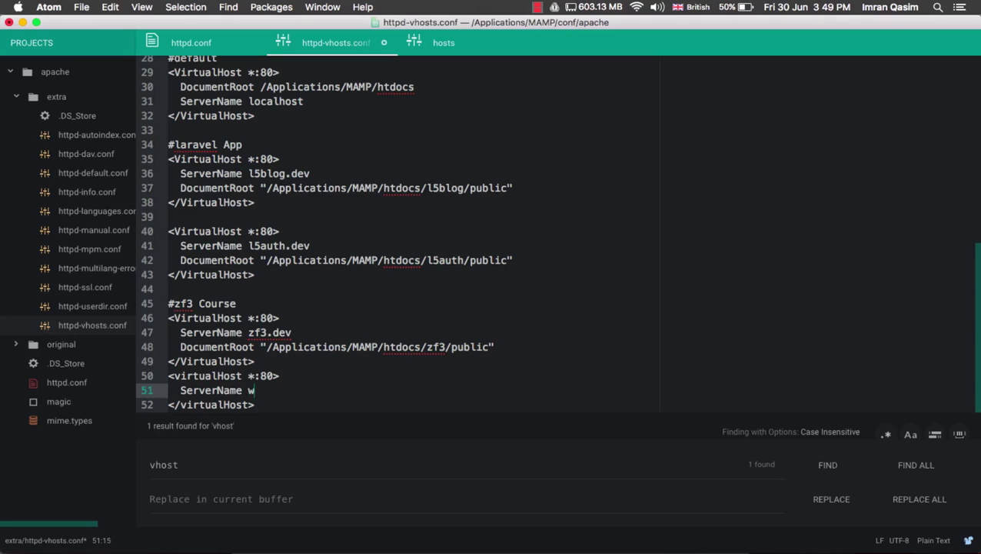
{"action": "type", "text": " www.mywebsite.com"}
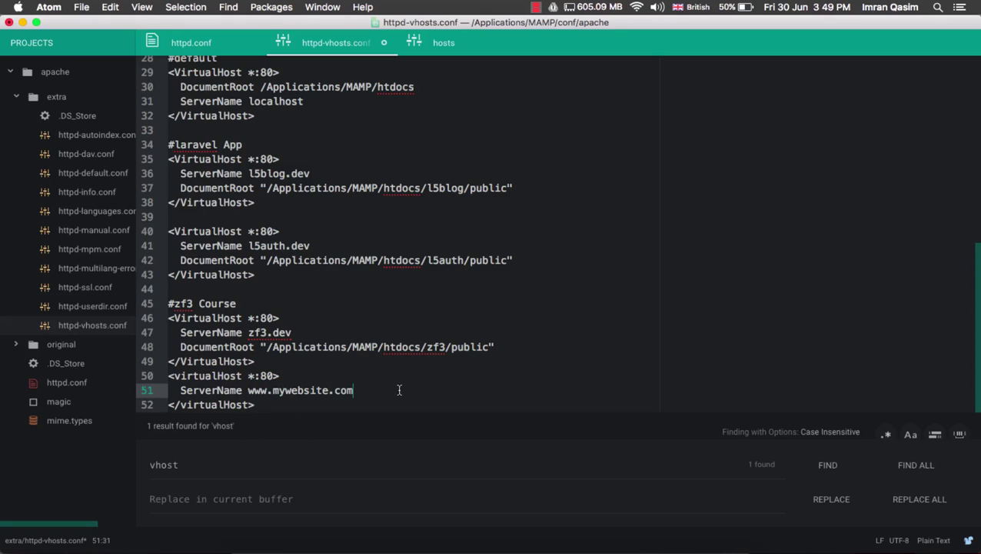
{"action": "key", "text": "Return"}
{"action": "type", "text": "DocumentRo"}
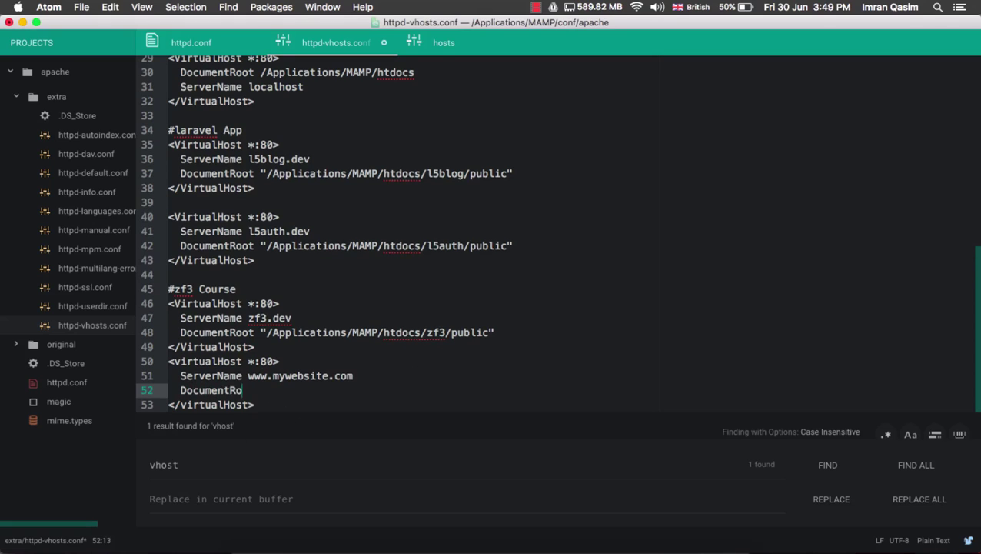
{"action": "type", "text": "ot \"/Applications"}
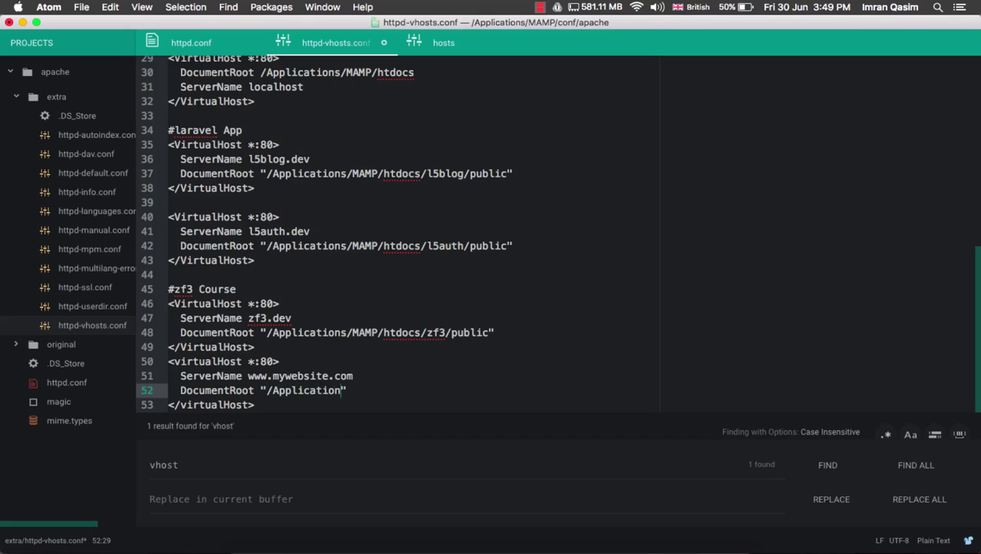
{"action": "type", "text": "/"}
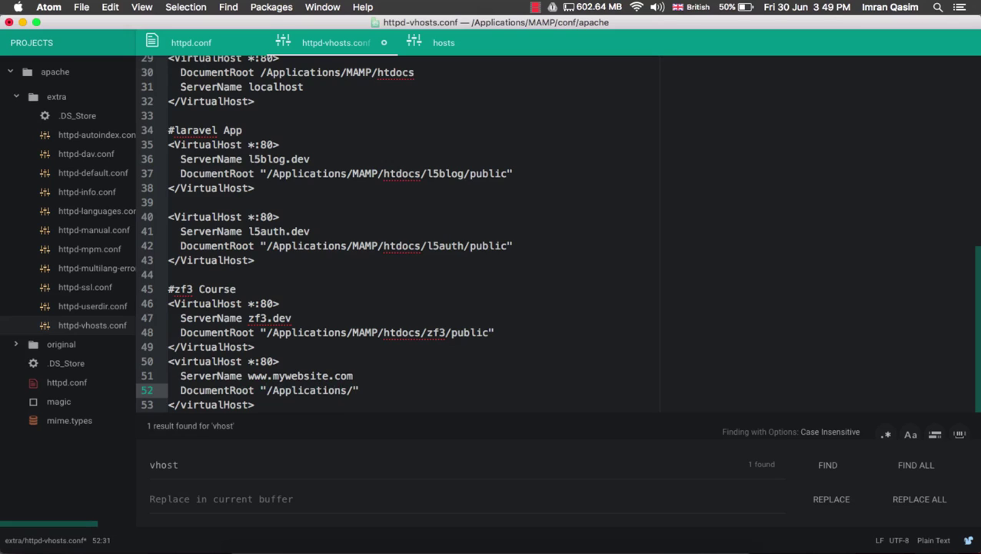
{"action": "type", "text": "MAMP/htdocs"}
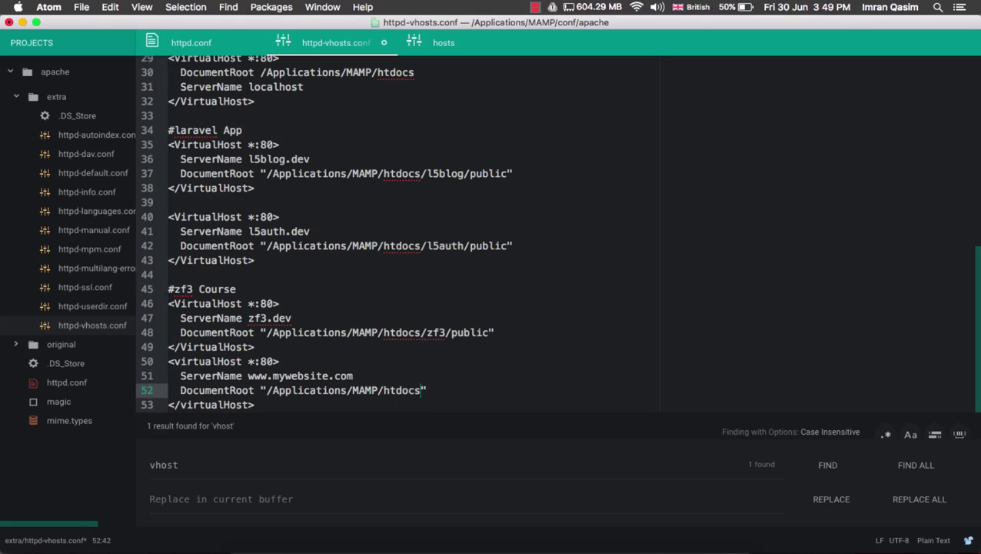
{"action": "type", "text": "/wordpress"}
{"action": "scroll", "coordinate": [397, 230], "scroll_direction": "down", "scroll_amount": 1}
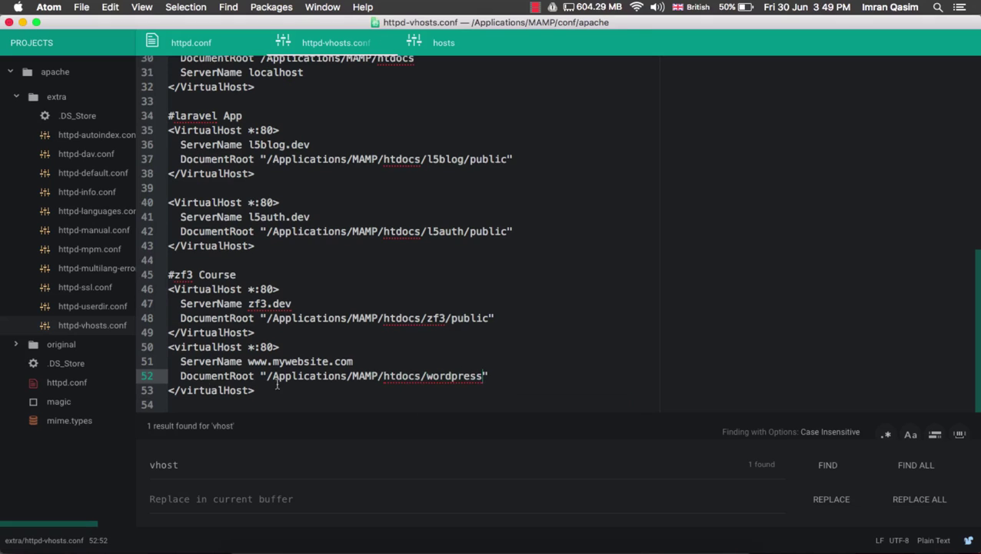
{"action": "left_click_drag", "start_coordinate": [244, 361], "coordinate": [356, 362]}
{"action": "left_click_drag", "start_coordinate": [260, 376], "coordinate": [496, 378]}
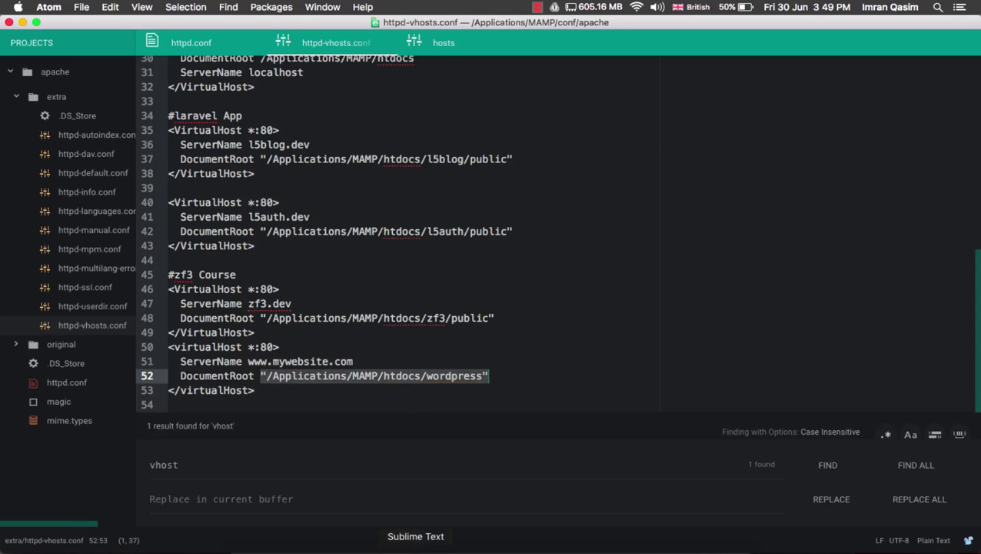
Restart MAMP's Apache and MySQL servers using the admin password, then show Chrome's mywebsite.com window
{"action": "left_click", "coordinate": [381, 549]}
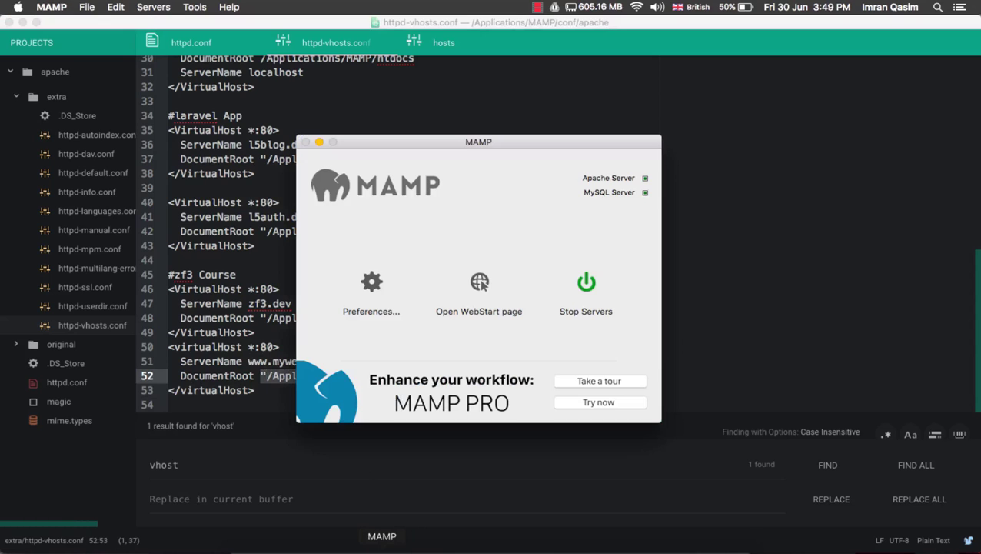
{"action": "left_click", "coordinate": [589, 279]}
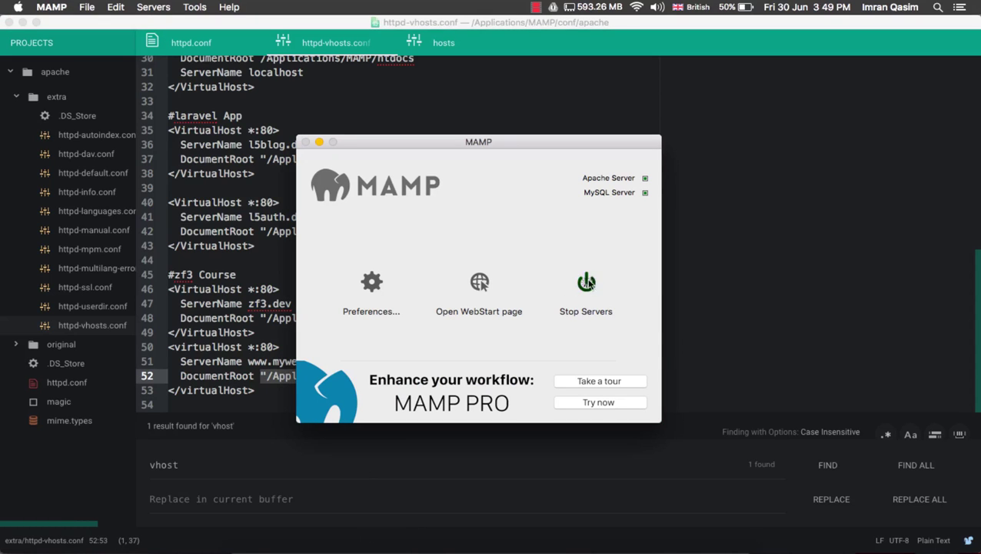
{"action": "type", "text": "•••••••"}
{"action": "key", "text": "Return"}
{"action": "left_click", "coordinate": [586, 282]}
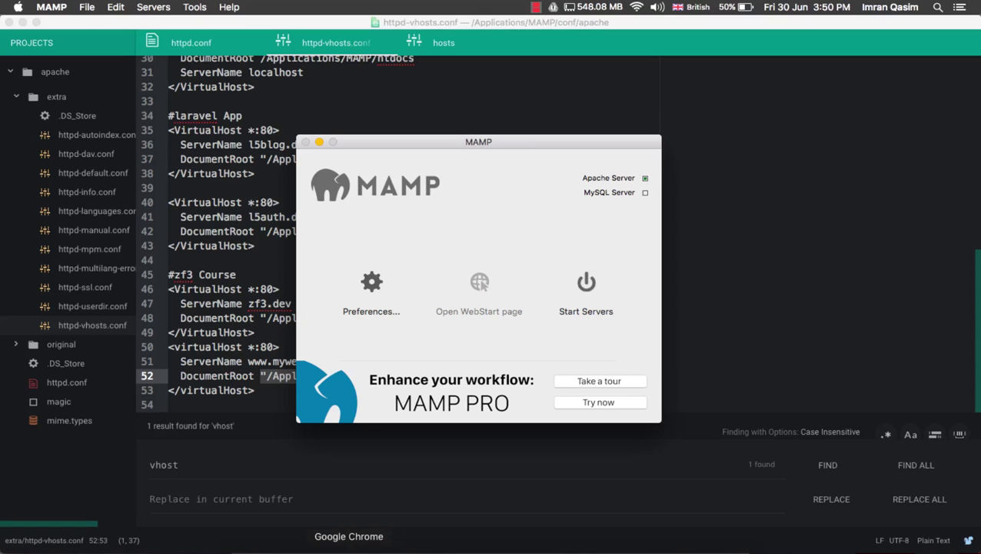
{"action": "right_click", "coordinate": [349, 549]}
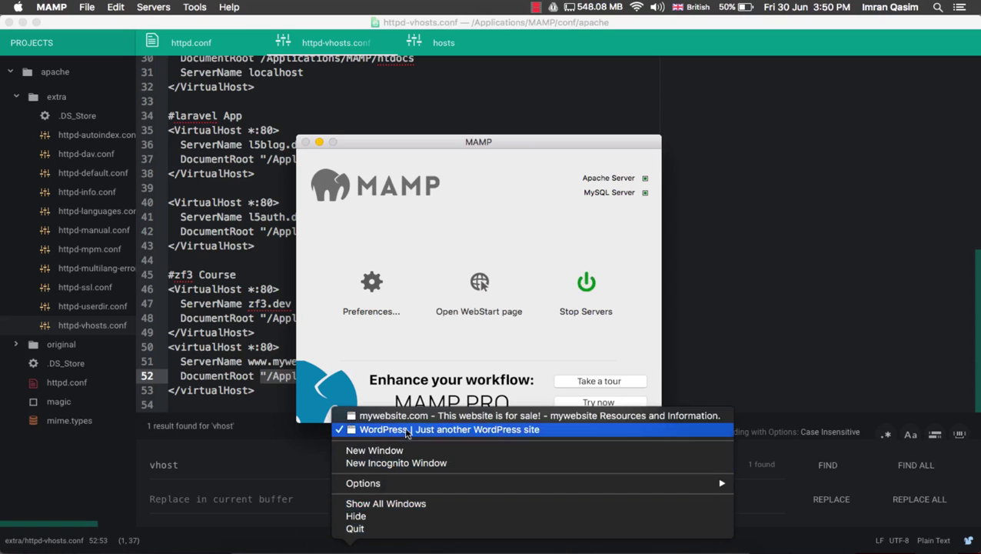
{"action": "left_click", "coordinate": [431, 415]}
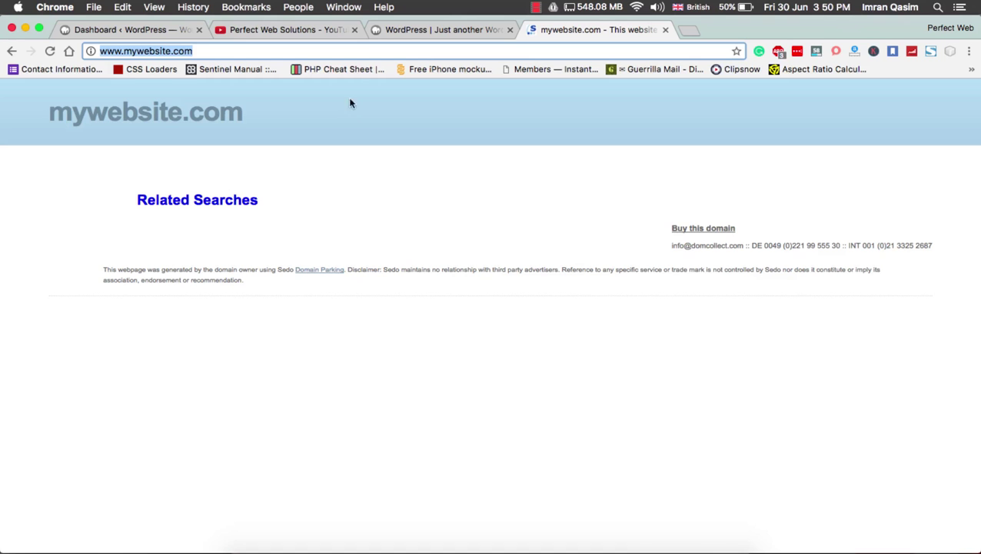
Close the parked mywebsite.com sales page and switch to the WordPress browser window
{"action": "left_click", "coordinate": [665, 30]}
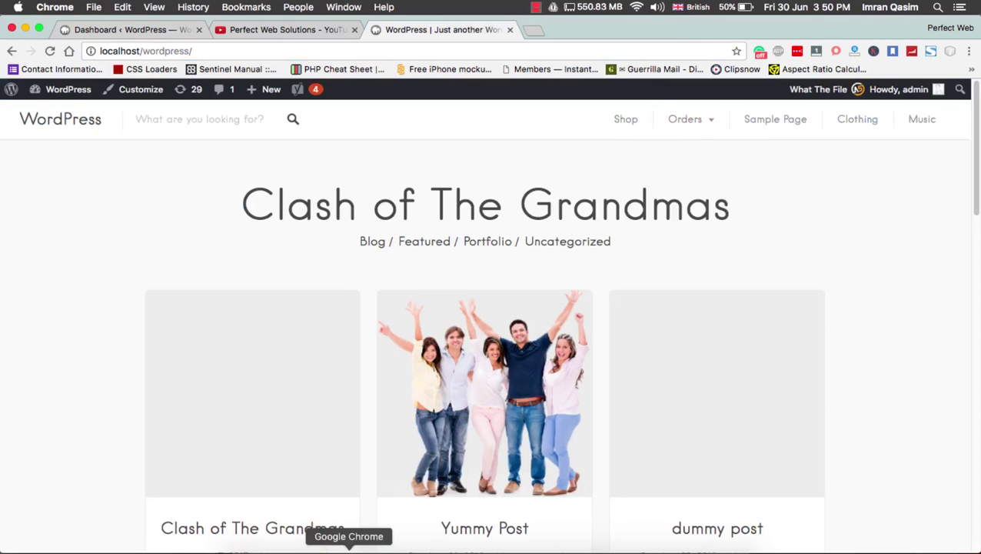
{"action": "right_click", "coordinate": [349, 549]}
{"action": "left_click", "coordinate": [394, 415]}
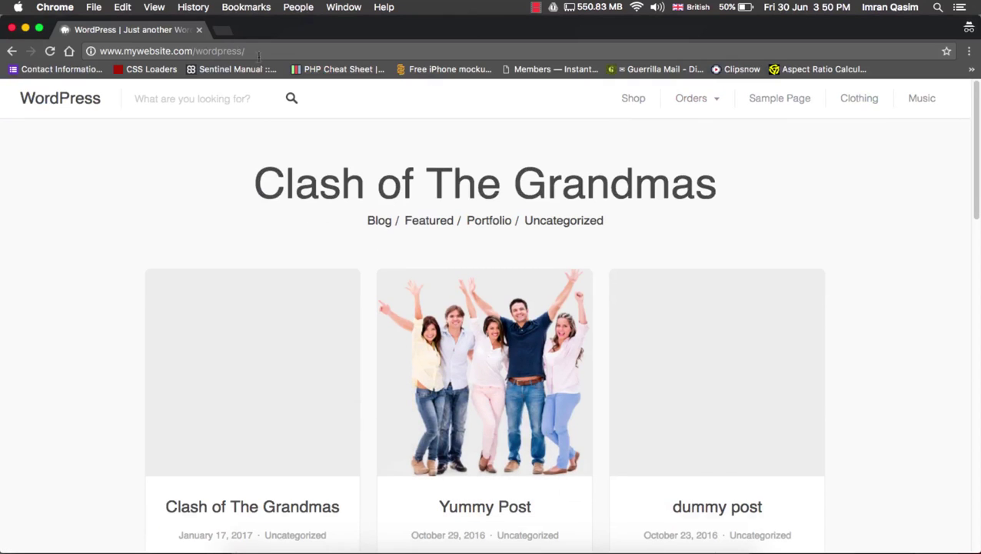
{"action": "left_click_drag", "start_coordinate": [197, 50], "coordinate": [355, 51]}
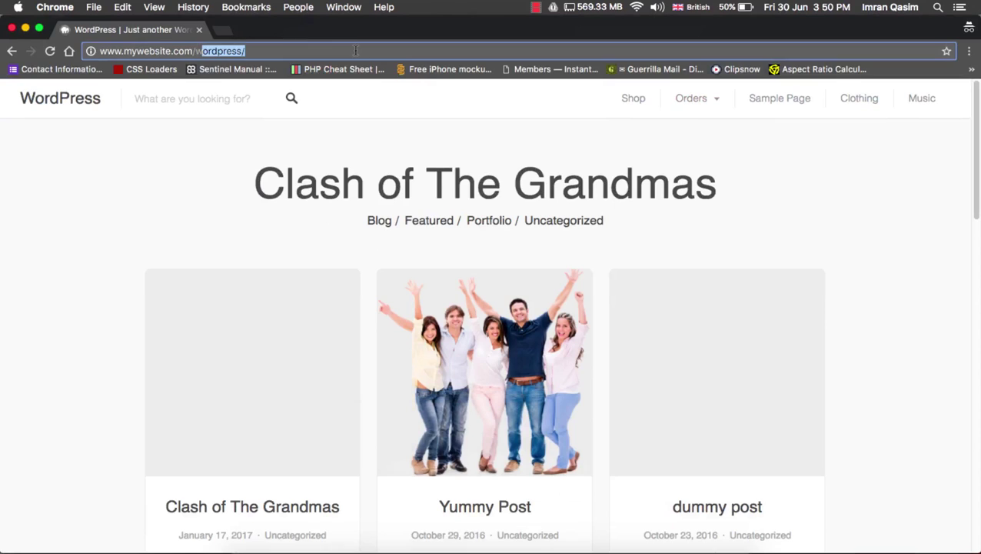
{"action": "key", "text": "BackSpace"}
{"action": "key", "text": "BackSpace"}
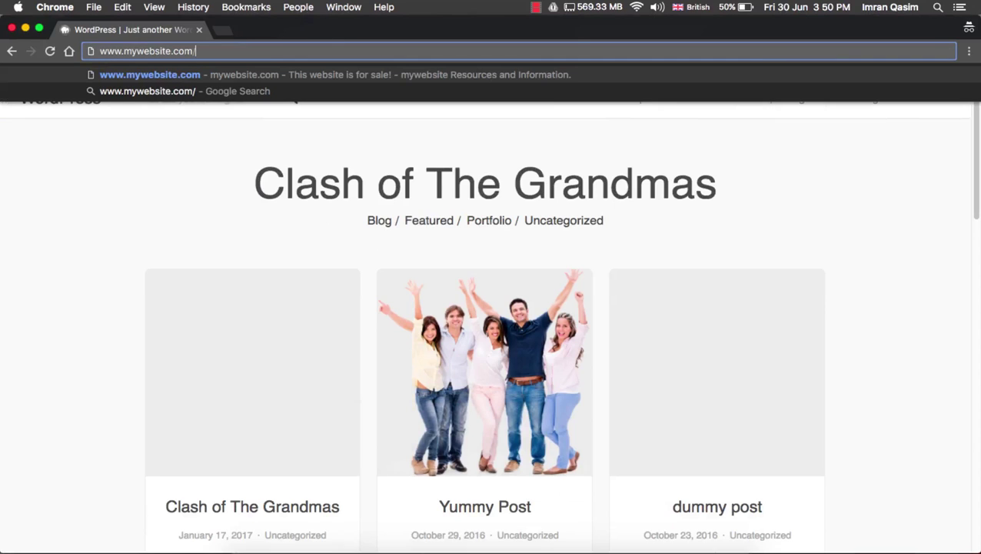
{"action": "key", "text": "BackSpace"}
{"action": "key", "text": "Return"}
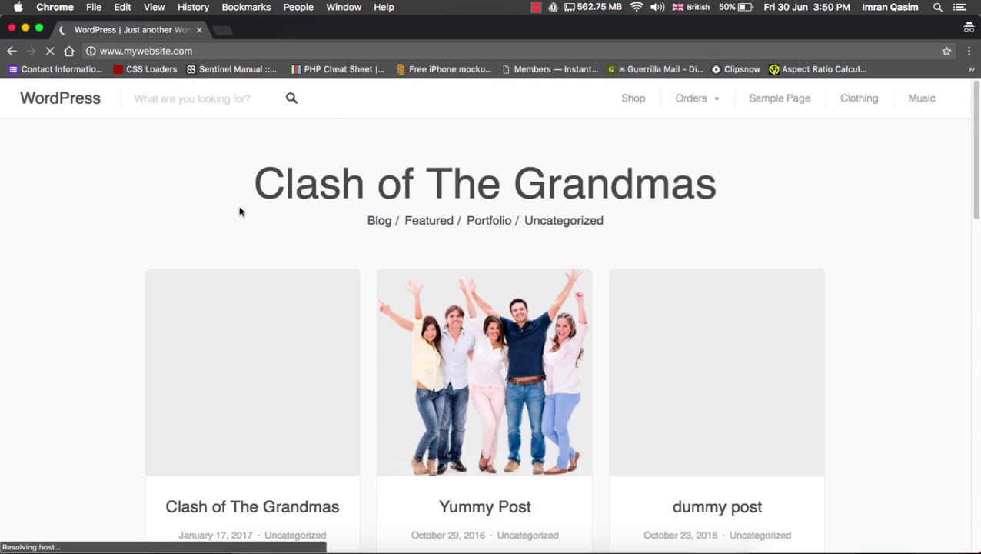
{"action": "scroll", "coordinate": [633, 246], "scroll_direction": "down", "scroll_amount": 3}
{"action": "scroll", "coordinate": [633, 246], "scroll_direction": "down", "scroll_amount": 15}
{"action": "scroll", "coordinate": [631, 246], "scroll_direction": "up", "scroll_amount": 18}
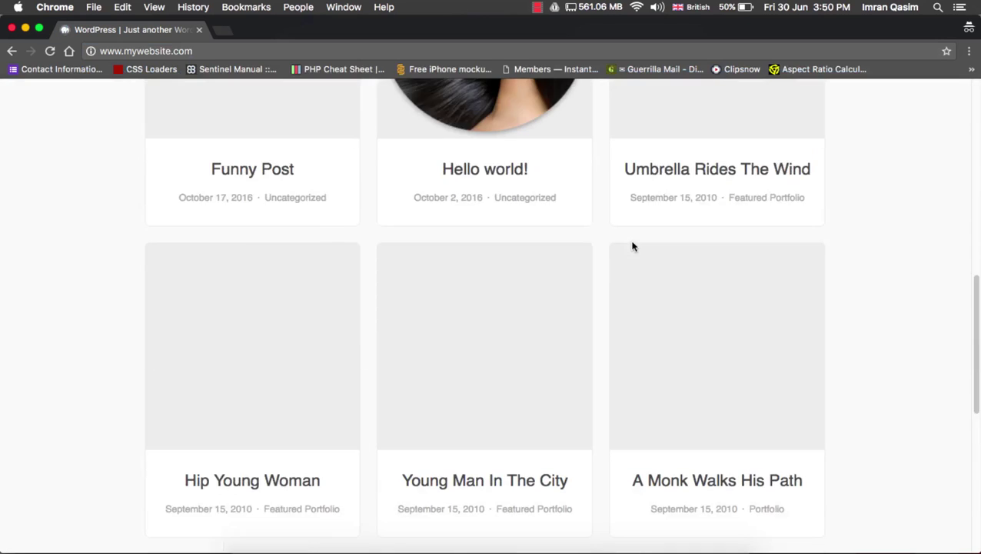
{"action": "scroll", "coordinate": [630, 246], "scroll_direction": "up", "scroll_amount": 1}
Go to /wp-admin and sign in to WordPress with the admin username and password
{"action": "left_click", "coordinate": [199, 51]}
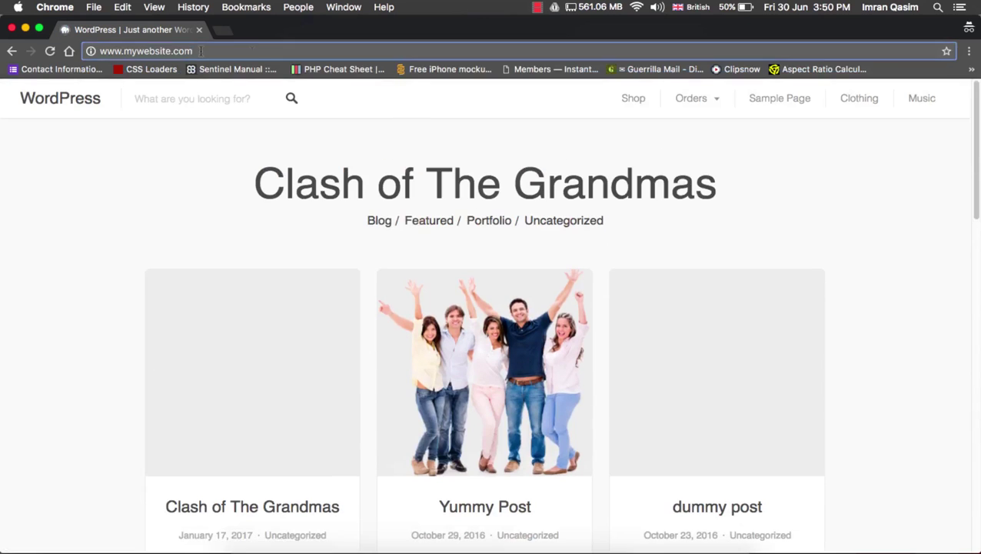
{"action": "type", "text": "/wp-admin"}
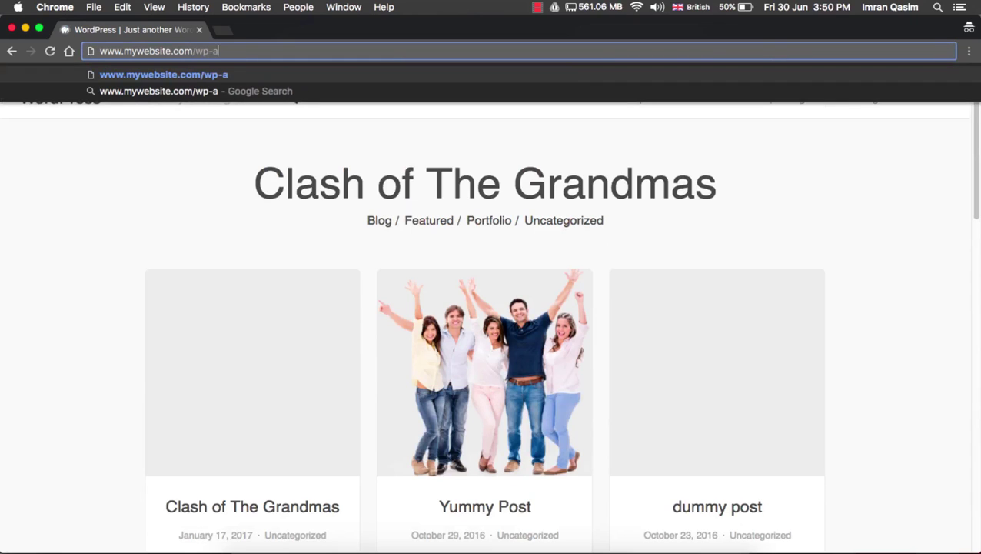
{"action": "key", "text": "Return"}
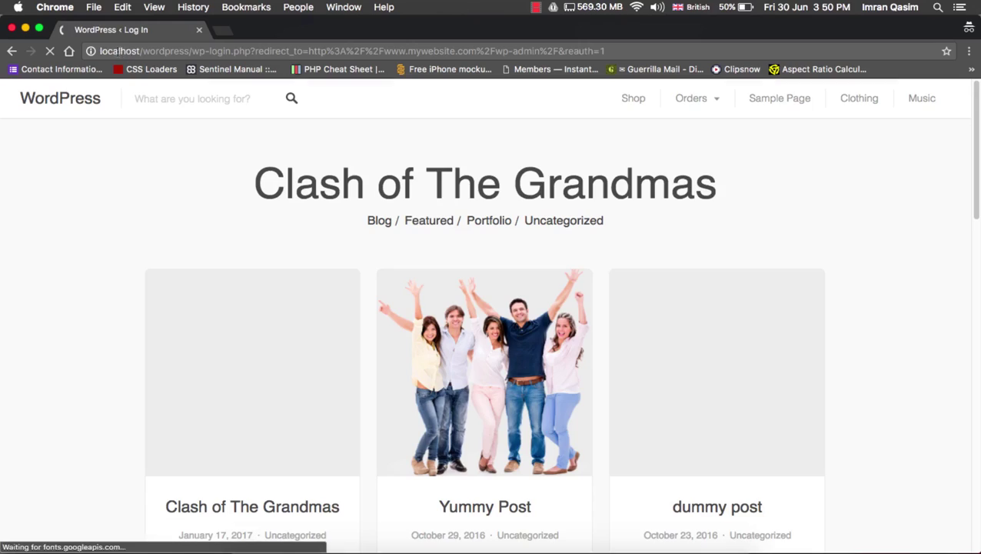
{"action": "type", "text": "admin"}
{"action": "key", "text": "Tab"}
{"action": "type", "text": "password"}
{"action": "key", "text": "Return"}
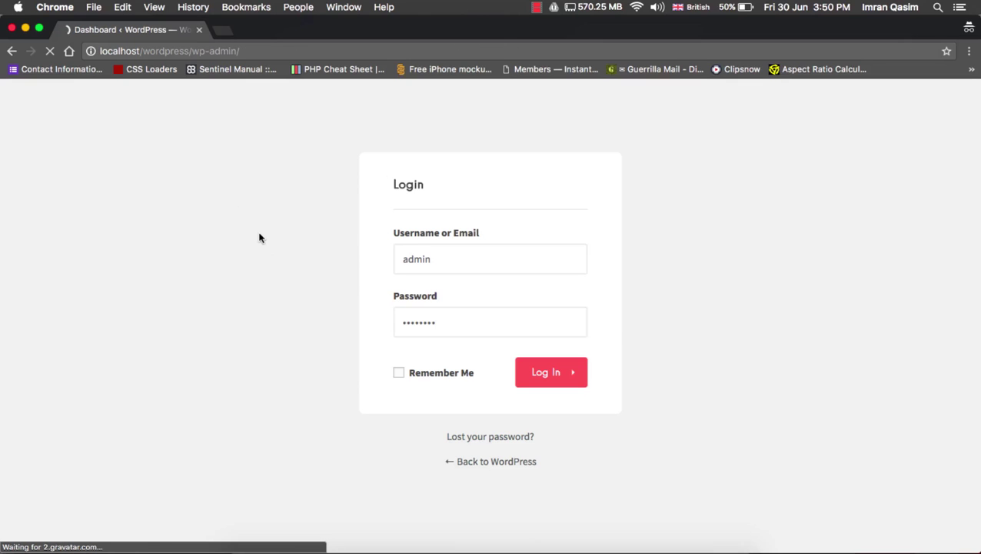
Open Settings > General in the WordPress admin
{"action": "scroll", "coordinate": [208, 246], "scroll_direction": "down", "scroll_amount": 2}
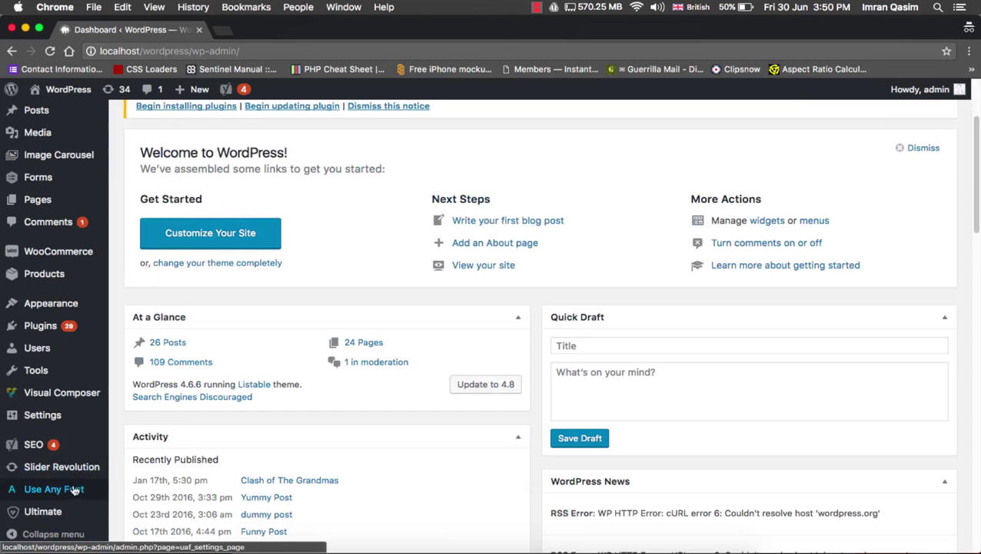
{"action": "scroll", "coordinate": [69, 453], "scroll_direction": "down", "scroll_amount": 4}
{"action": "mouse_move", "coordinate": [65, 415]}
{"action": "left_click", "coordinate": [131, 416]}
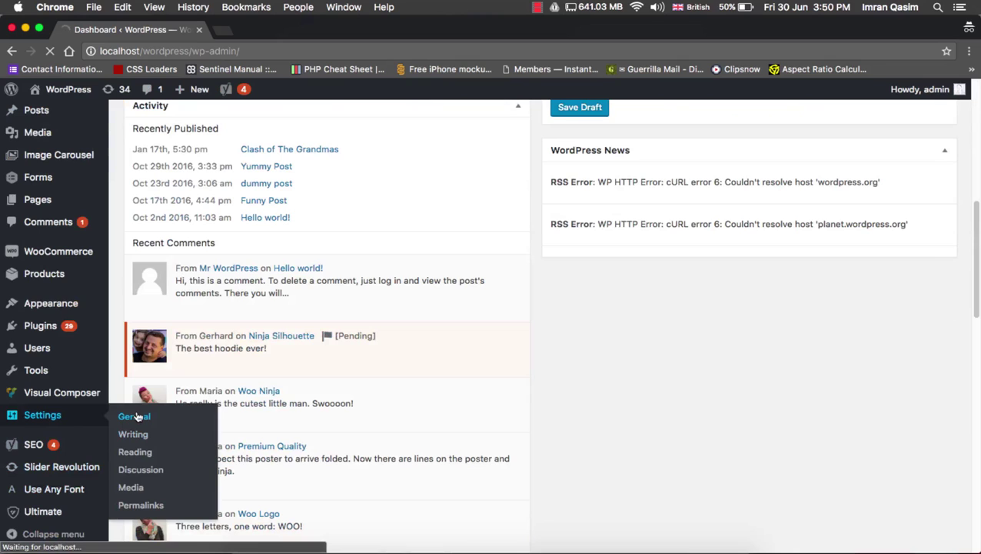
{"action": "left_click", "coordinate": [416, 544]}
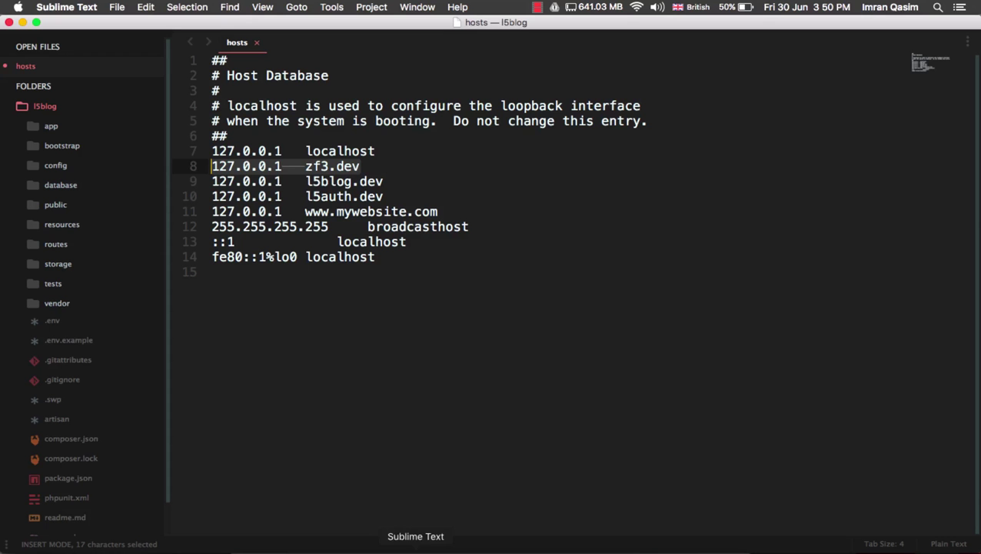
{"action": "left_click_drag", "start_coordinate": [304, 212], "coordinate": [442, 213]}
{"action": "key", "text": "super+c"}
{"action": "key", "text": "super+Tab"}
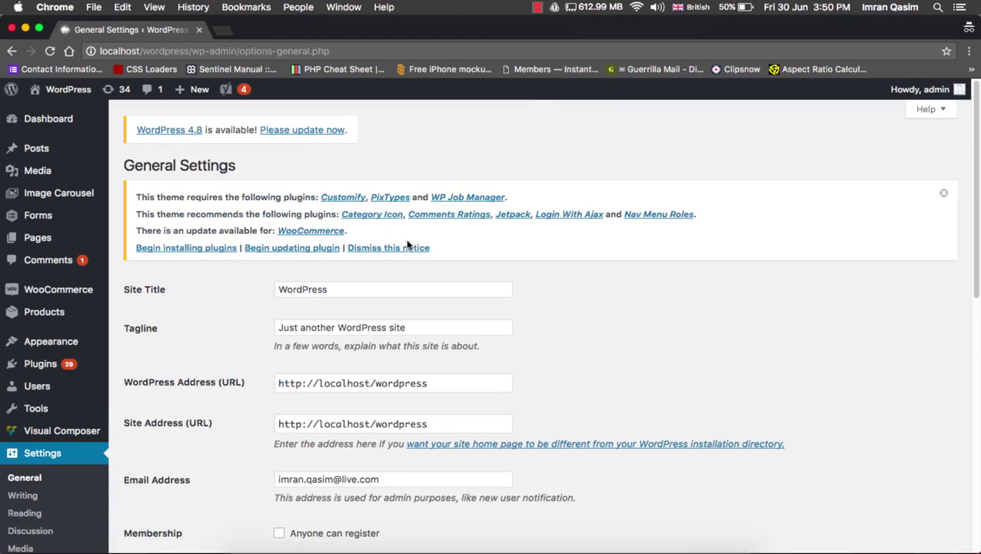
{"action": "scroll", "coordinate": [407, 245], "scroll_direction": "down", "scroll_amount": 3}
{"action": "left_click_drag", "start_coordinate": [319, 257], "coordinate": [449, 259]}
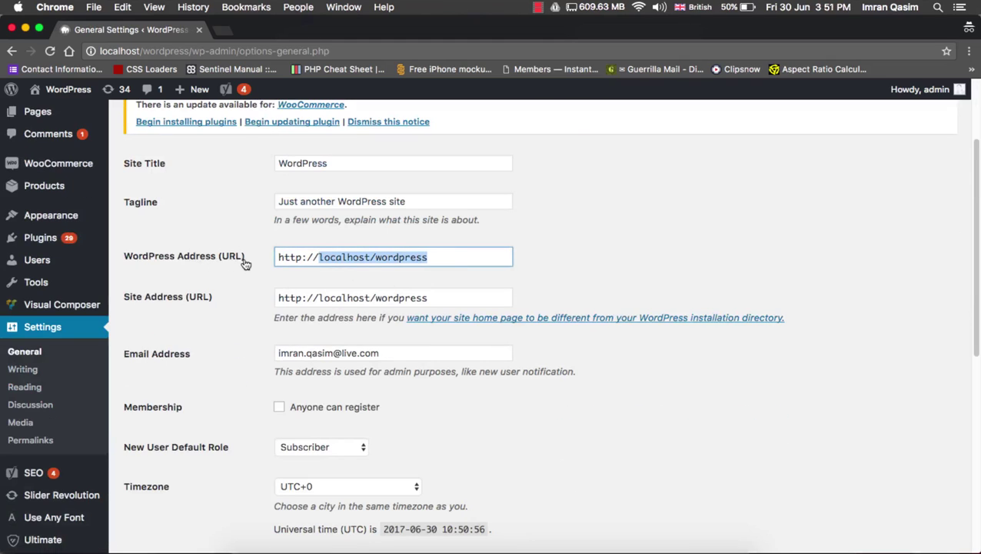
{"action": "key", "text": "super+v"}
{"action": "left_click_drag", "start_coordinate": [319, 298], "coordinate": [472, 302]}
{"action": "key", "text": "super+v"}
{"action": "left_click", "coordinate": [341, 257]}
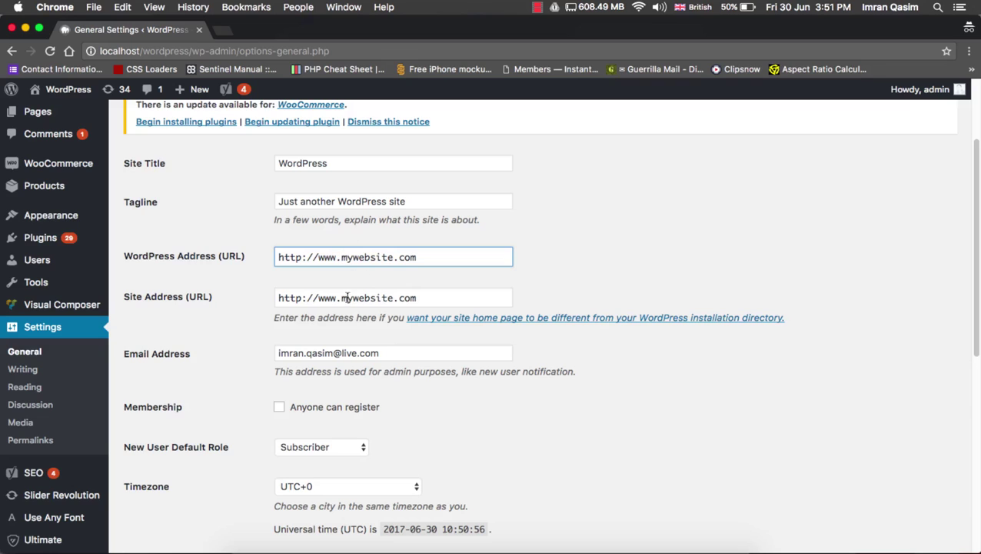
{"action": "scroll", "coordinate": [348, 302], "scroll_direction": "down", "scroll_amount": 5}
{"action": "left_click", "coordinate": [161, 525]}
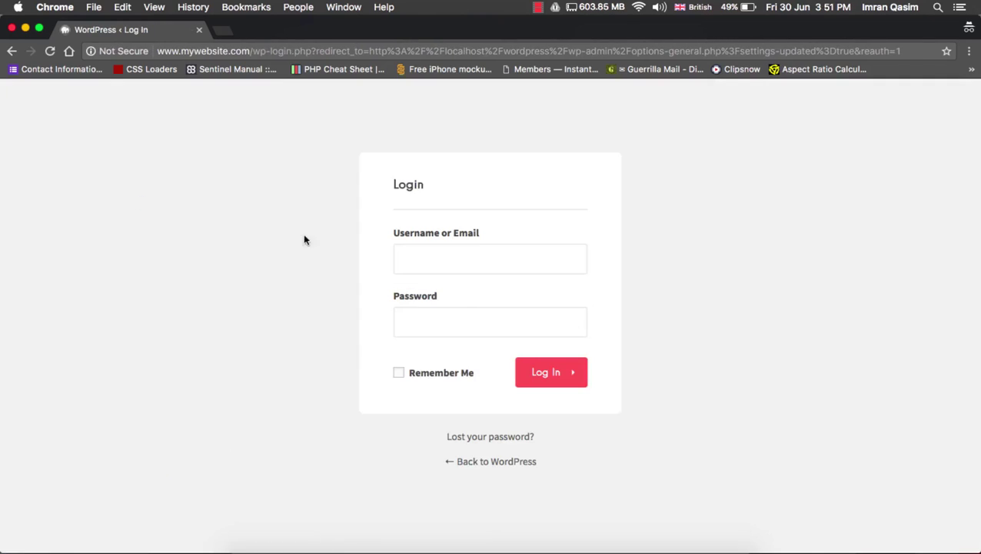
{"action": "left_click_drag", "start_coordinate": [250, 51], "coordinate": [952, 77]}
{"action": "key", "text": "BackSpace"}
{"action": "key", "text": "Return"}
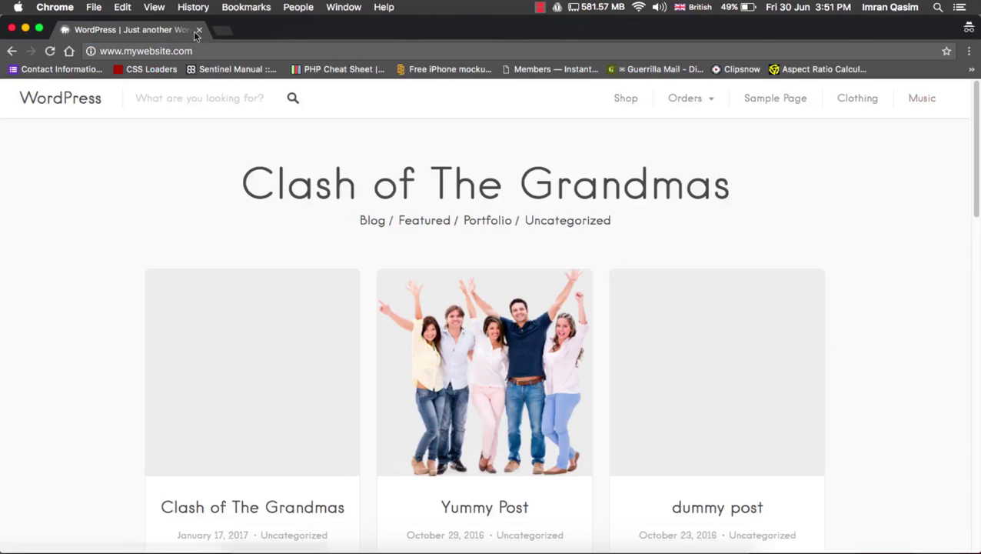
{"action": "left_click", "coordinate": [222, 51]}
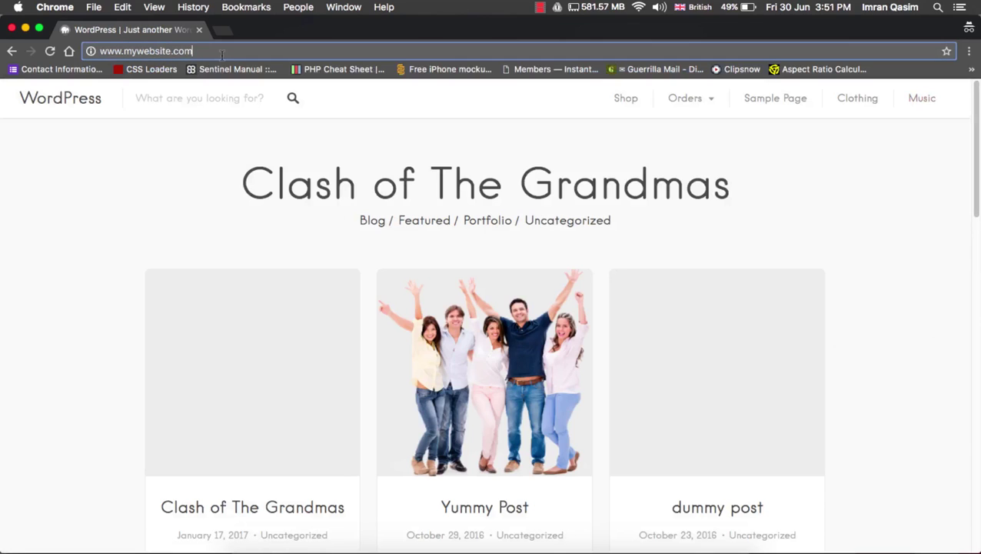
{"action": "type", "text": "/wp-admin"}
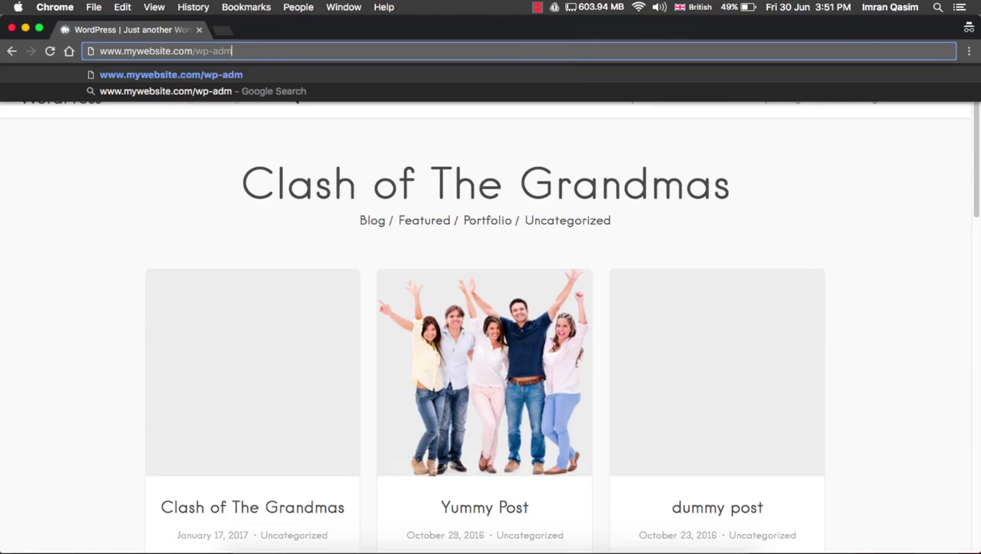
{"action": "key", "text": "Return"}
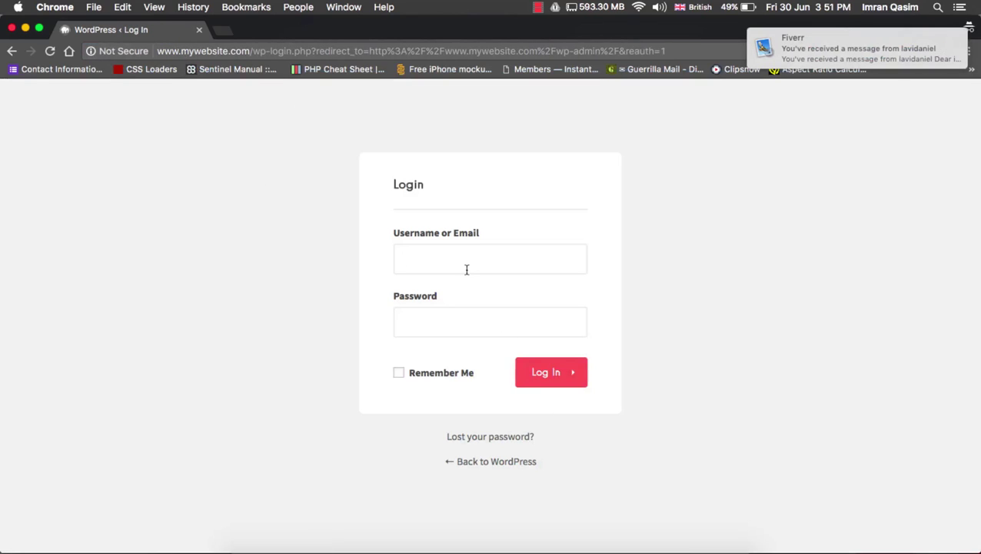
Log in as admin with the account password
{"action": "type", "text": "admin"}
{"action": "key", "text": "Tab"}
{"action": "type", "text": "******"}
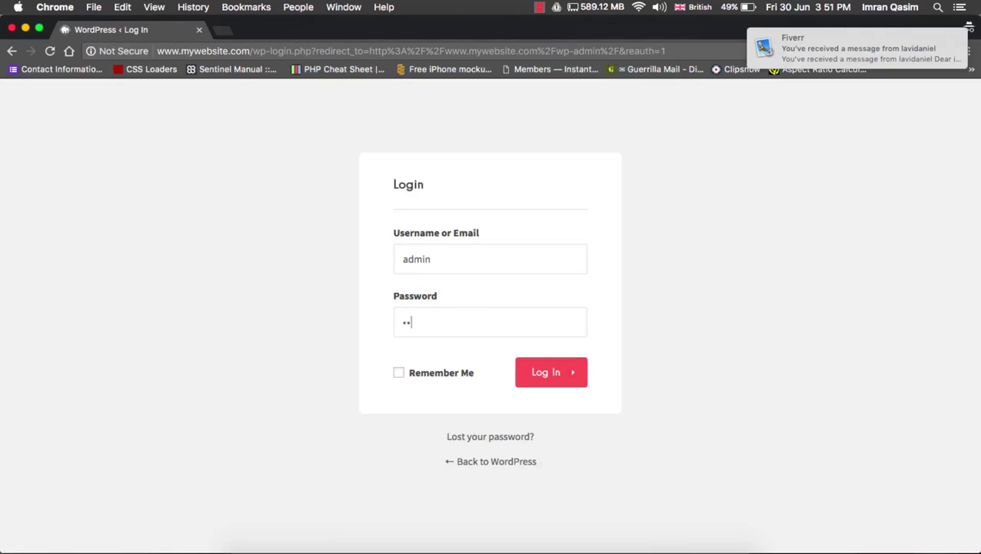
{"action": "type", "text": "**"}
{"action": "key", "text": "Return"}
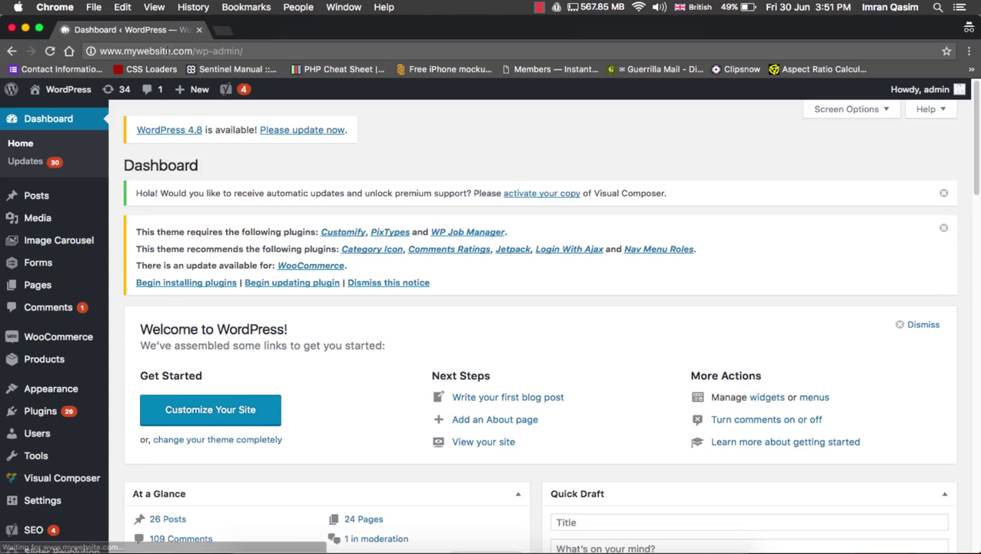
Create a new page and insert the slide5-bg.jpg image from the media library
{"action": "mouse_move", "coordinate": [59, 289]}
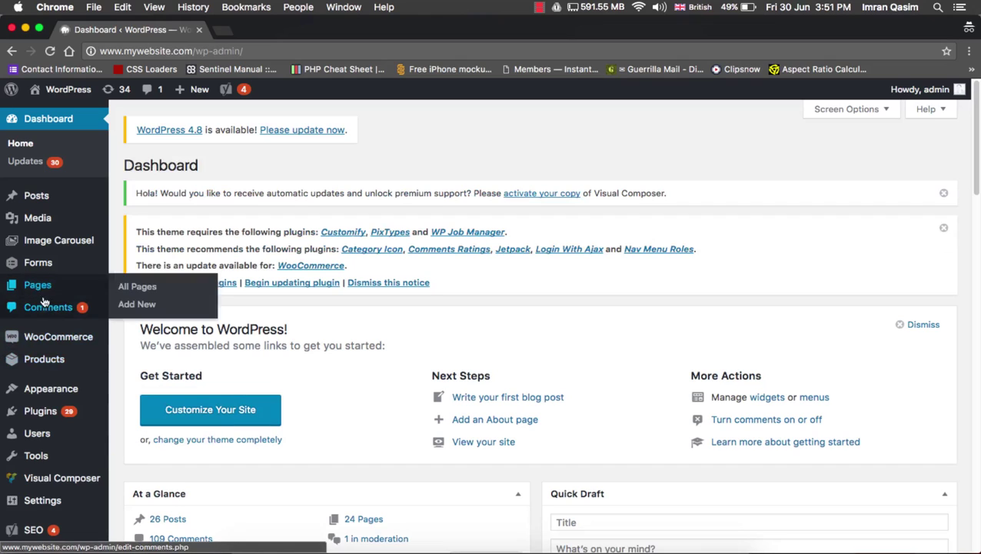
{"action": "left_click", "coordinate": [129, 305]}
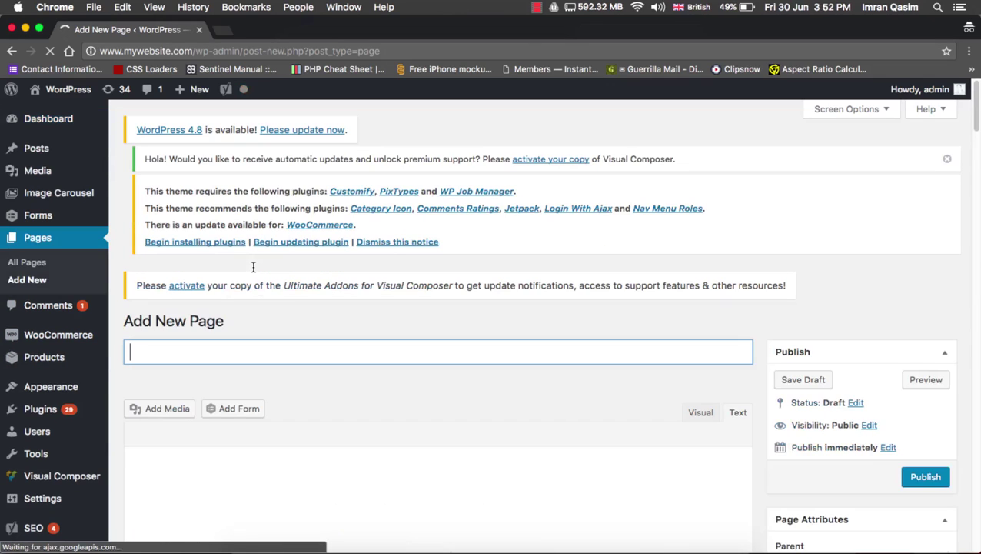
{"action": "scroll", "coordinate": [253, 267], "scroll_direction": "down", "scroll_amount": 4}
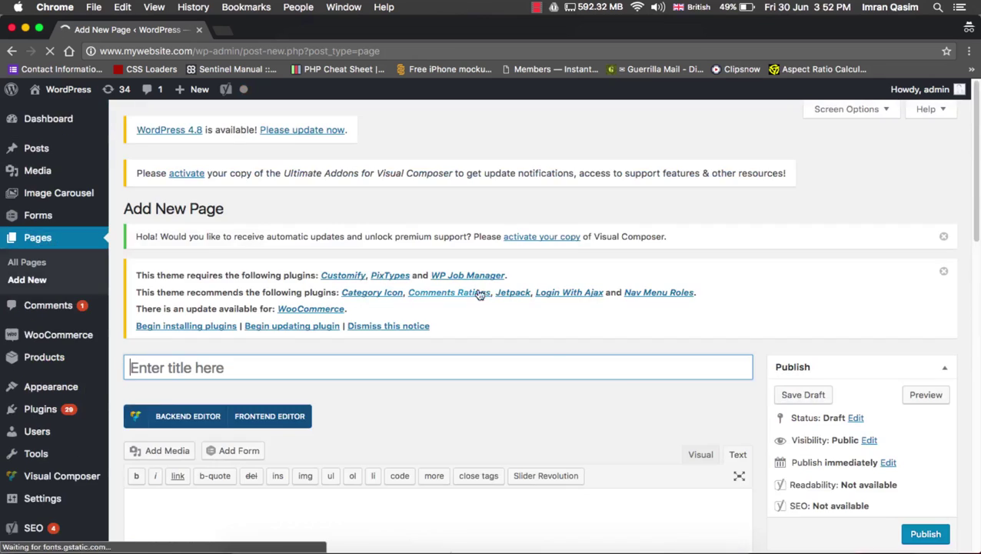
{"action": "scroll", "coordinate": [634, 394], "scroll_direction": "down", "scroll_amount": 5}
{"action": "scroll", "coordinate": [711, 237], "scroll_direction": "up", "scroll_amount": 1}
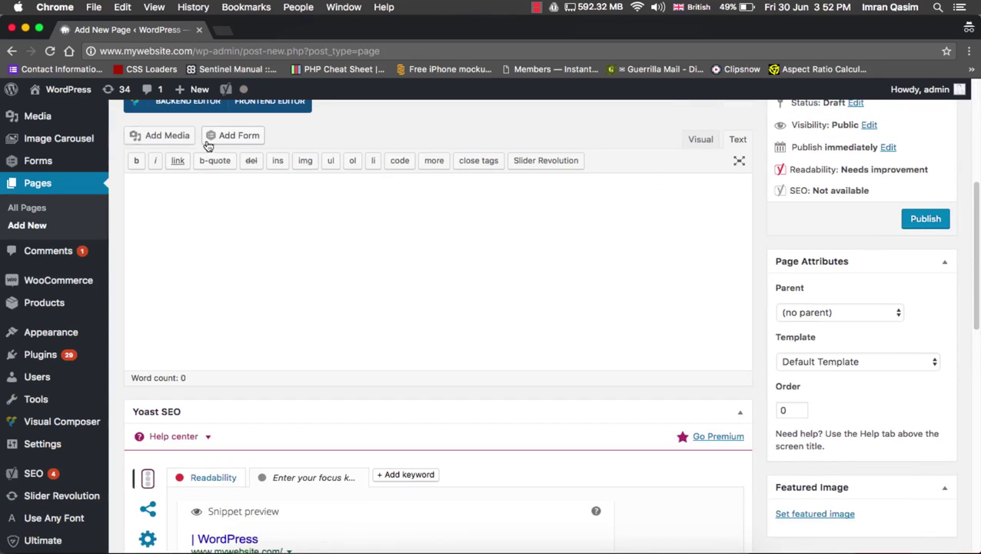
{"action": "left_click", "coordinate": [170, 137]}
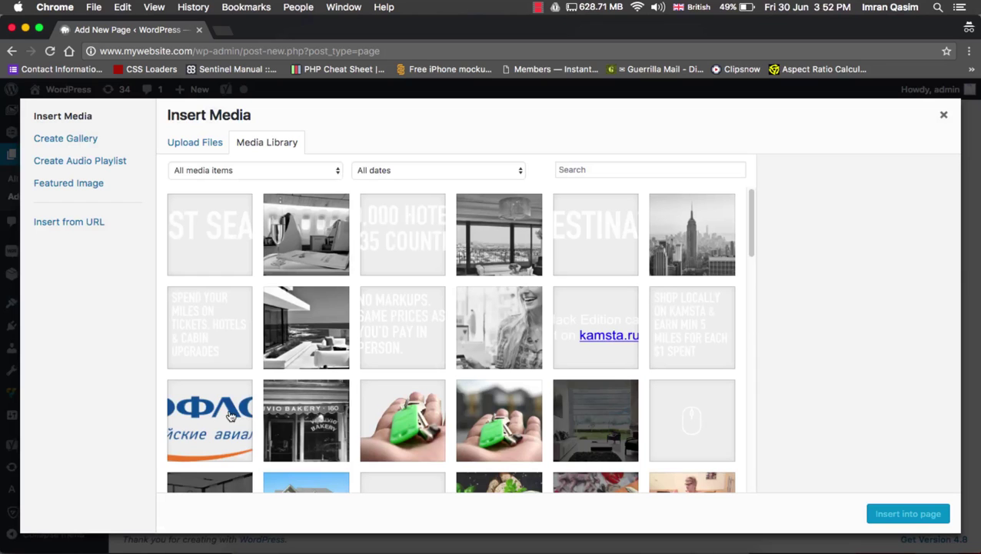
{"action": "left_click", "coordinate": [229, 415]}
{"action": "left_click", "coordinate": [208, 247]}
{"action": "left_click", "coordinate": [499, 234]}
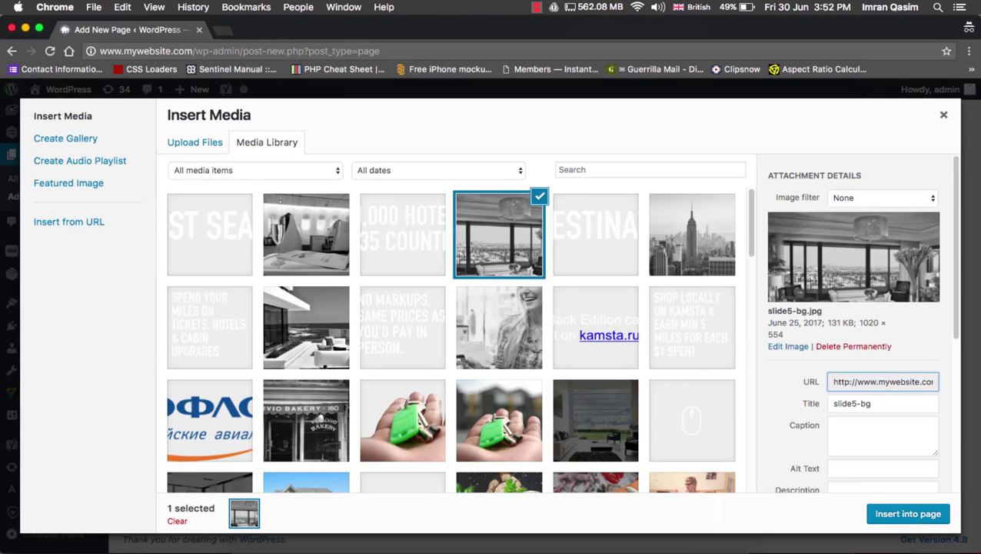
{"action": "left_click", "coordinate": [913, 516]}
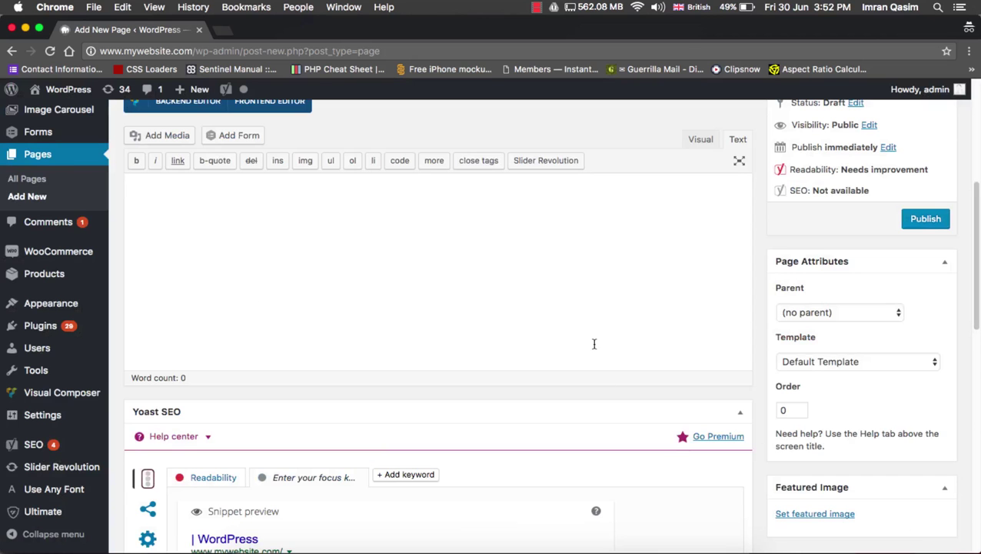
{"action": "scroll", "coordinate": [594, 344], "scroll_direction": "up", "scroll_amount": 2}
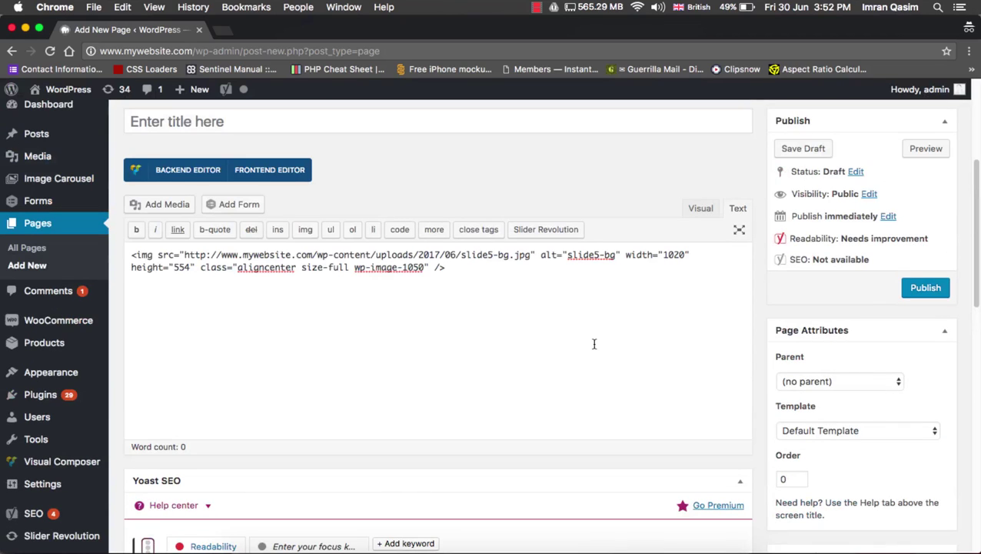
{"action": "left_click_drag", "start_coordinate": [184, 255], "coordinate": [532, 257]}
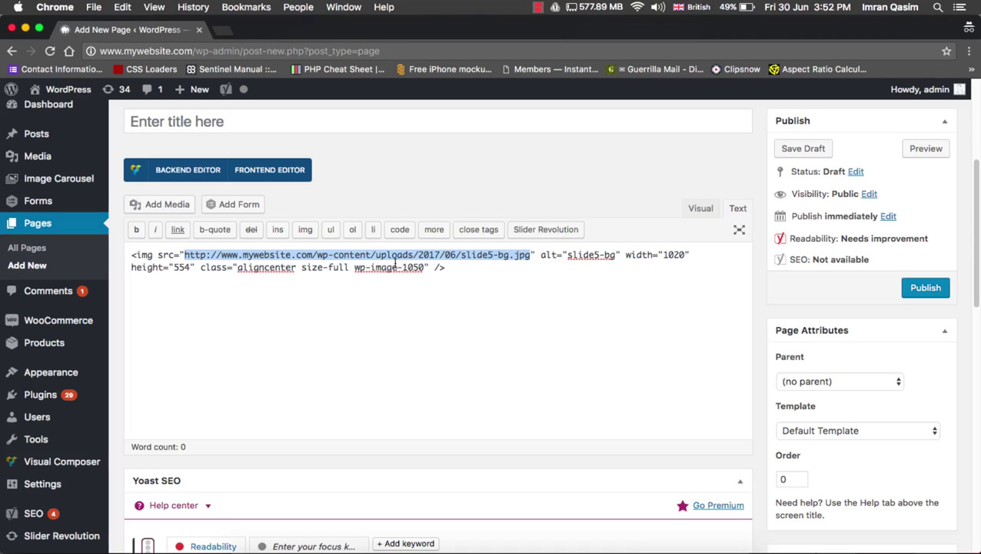
{"action": "left_click_drag", "start_coordinate": [222, 256], "coordinate": [312, 256]}
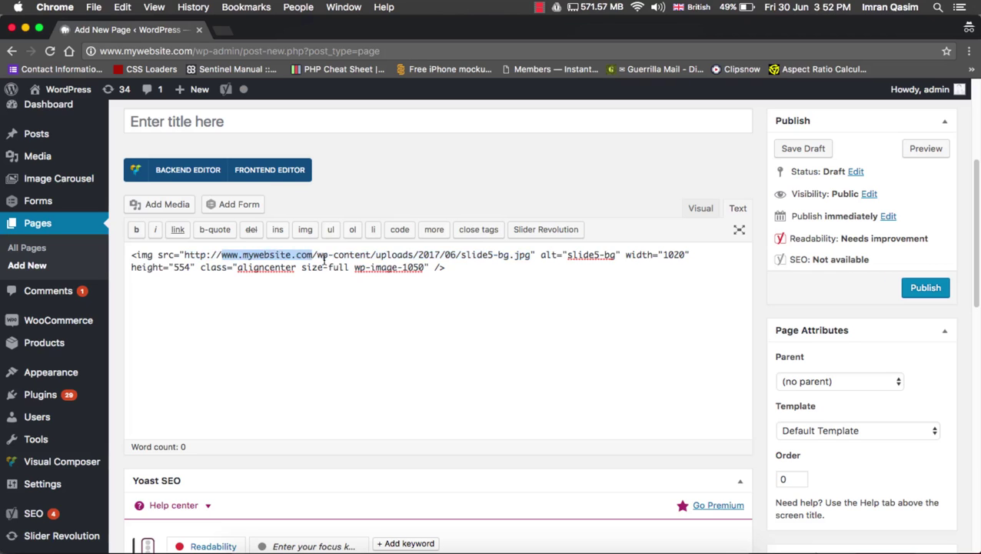
{"action": "left_click", "coordinate": [415, 544]}
{"action": "left_click", "coordinate": [218, 219]}
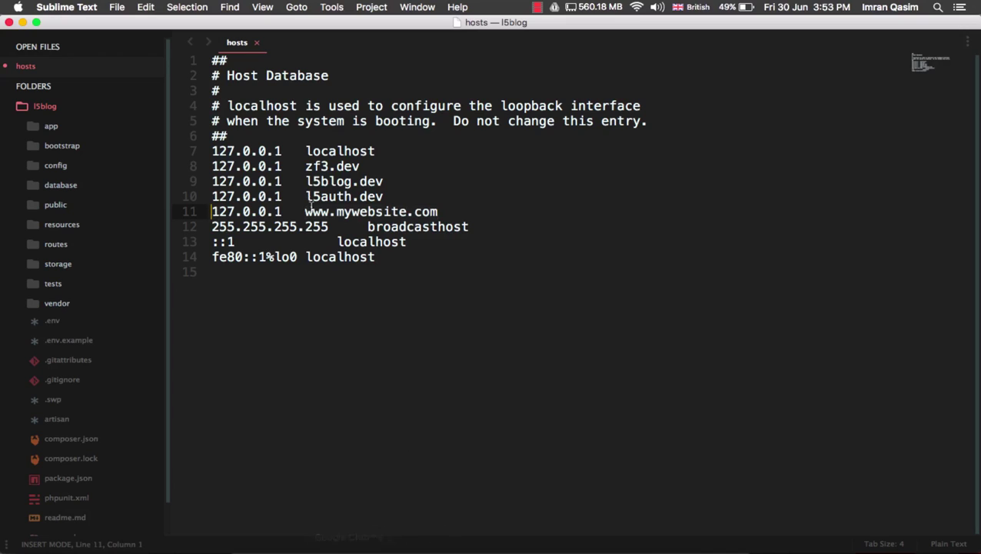
{"action": "left_click_drag", "start_coordinate": [337, 211], "coordinate": [305, 211]}
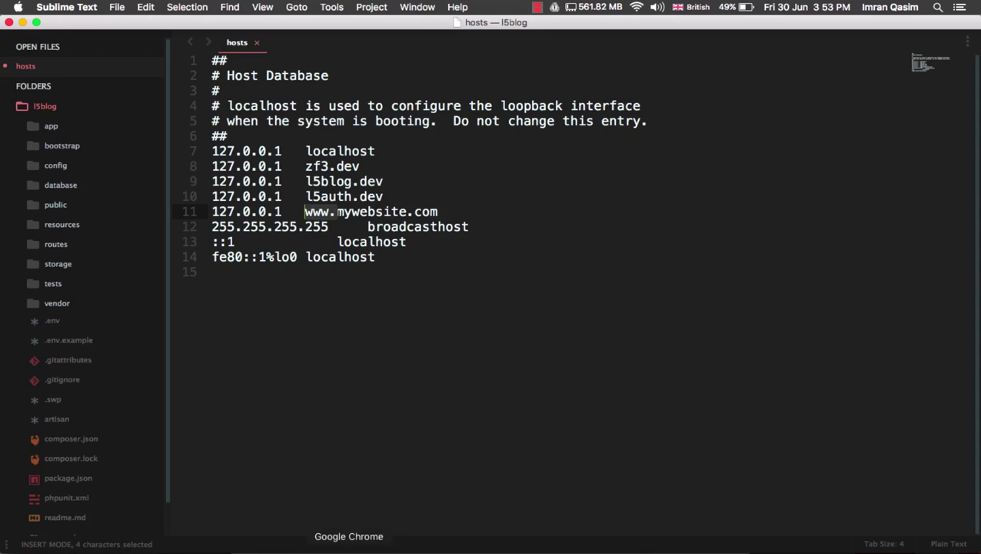
{"action": "left_click", "coordinate": [351, 542]}
{"action": "left_click", "coordinate": [701, 207]}
{"action": "scroll", "coordinate": [605, 296], "scroll_direction": "down", "scroll_amount": 1}
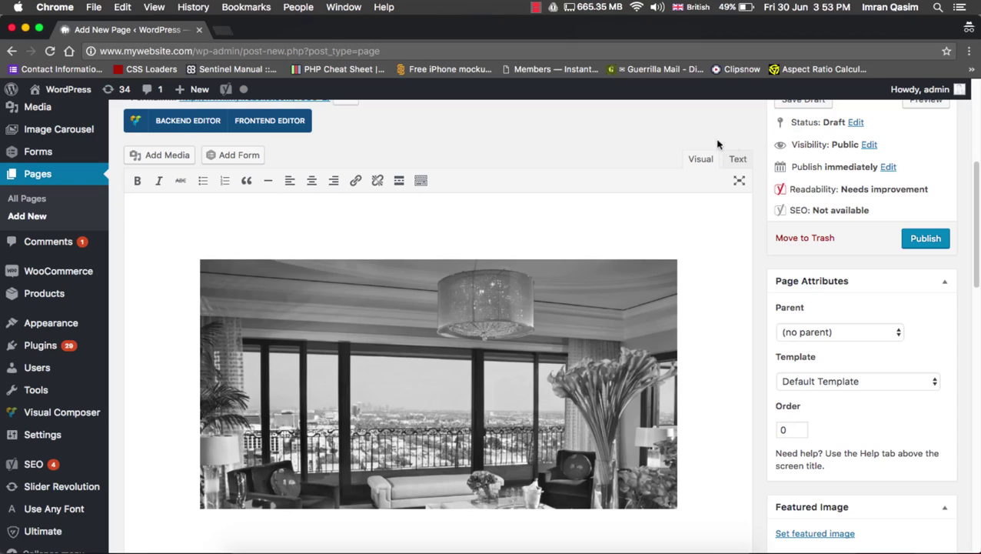
{"action": "left_click", "coordinate": [737, 158]}
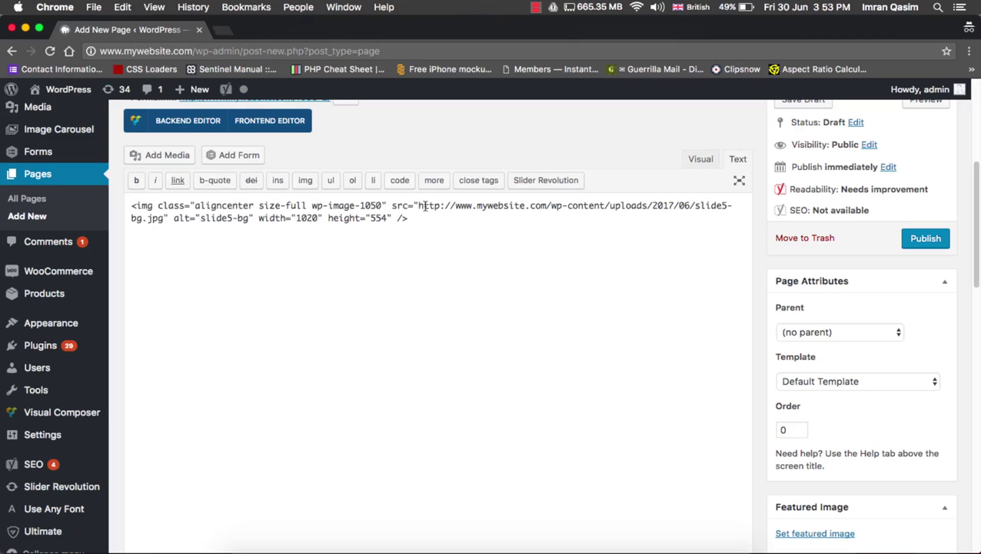
{"action": "left_click_drag", "start_coordinate": [456, 205], "coordinate": [549, 206]}
{"action": "key", "text": "BackSpace"}
{"action": "type", "text": "localhost/wordp"}
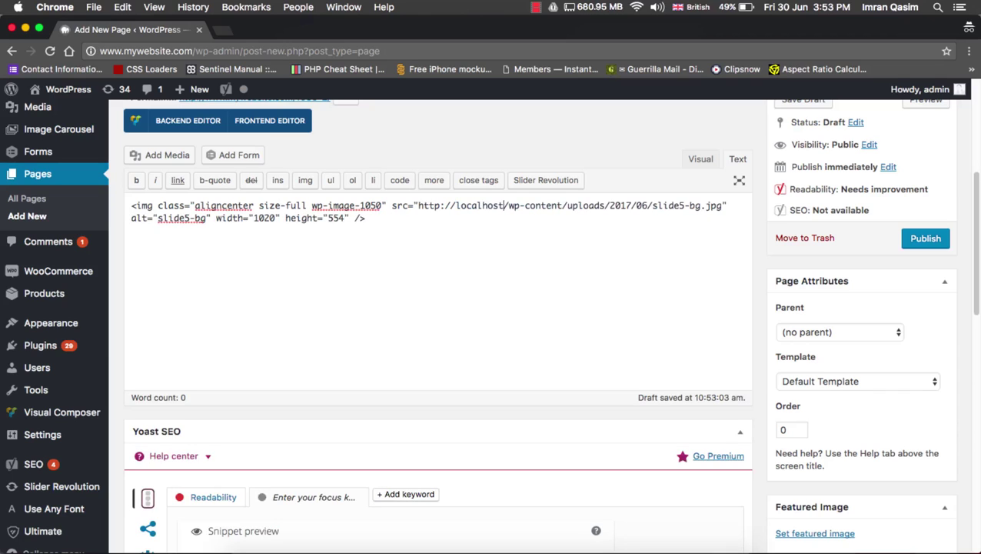
{"action": "type", "text": "ress"}
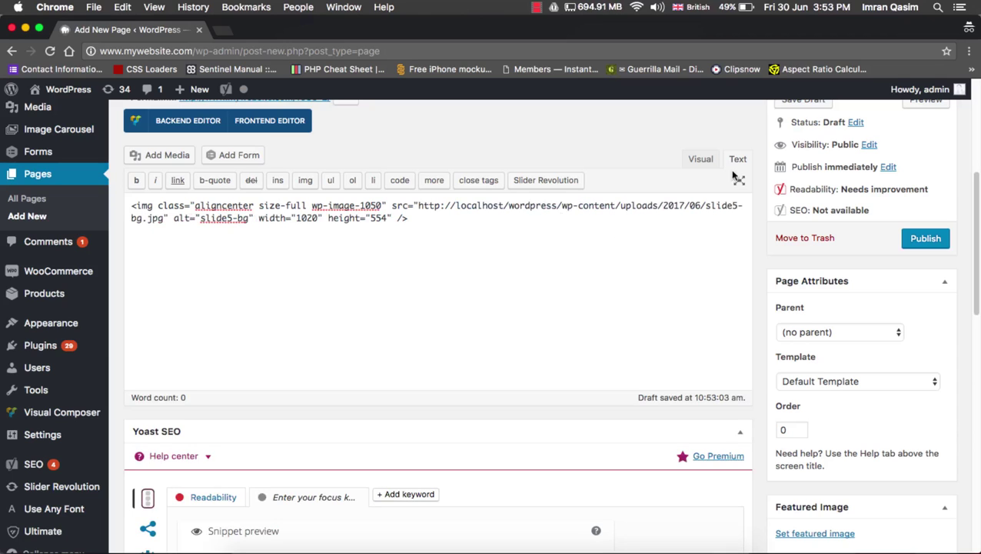
{"action": "left_click", "coordinate": [699, 160]}
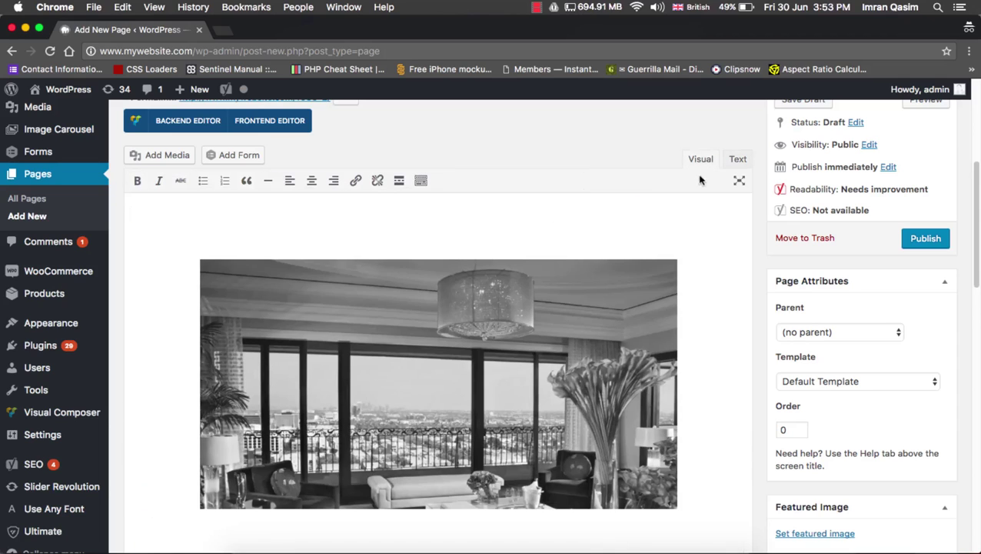
{"action": "left_click", "coordinate": [737, 159]}
{"action": "left_click_drag", "start_coordinate": [418, 205], "coordinate": [560, 206]}
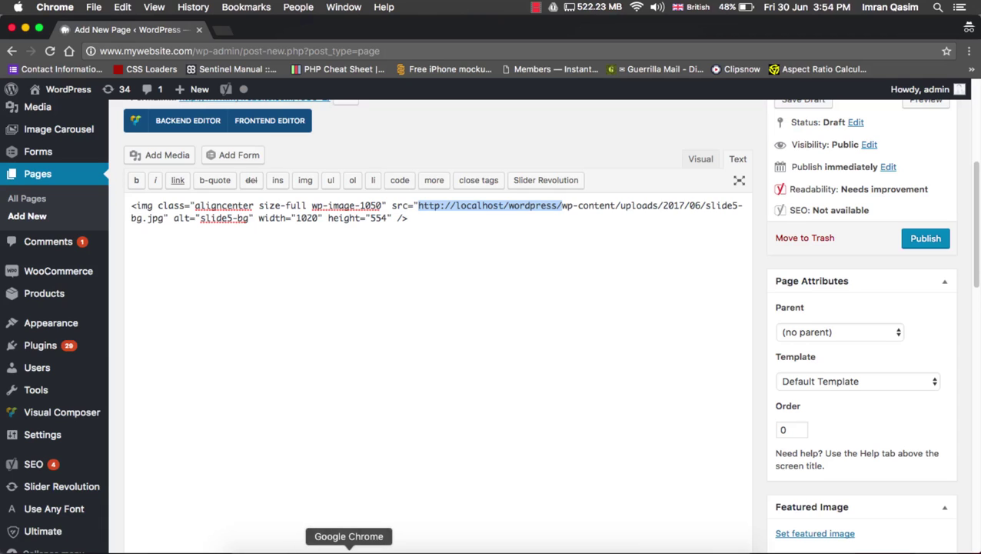
Open l5auth.dev in a new incognito tab and switch its language to Urdu
{"action": "left_click", "coordinate": [222, 30]}
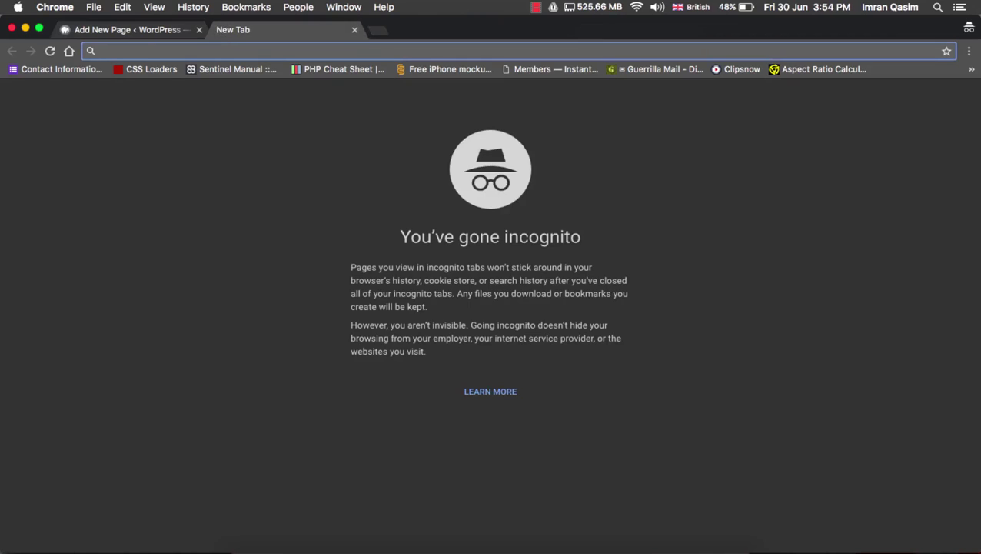
{"action": "type", "text": "l5au"}
{"action": "key", "text": "Return"}
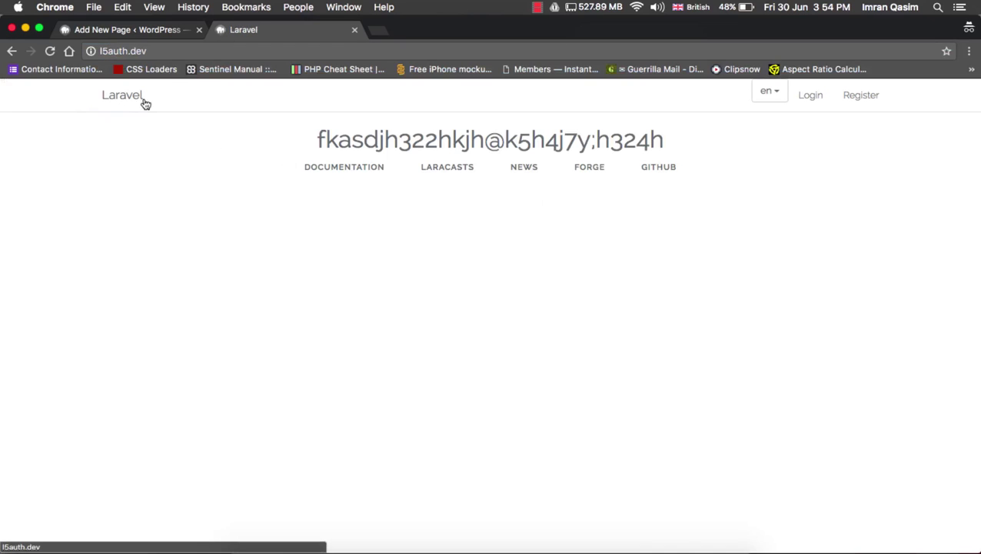
{"action": "left_click", "coordinate": [769, 93]}
{"action": "left_click", "coordinate": [724, 136]}
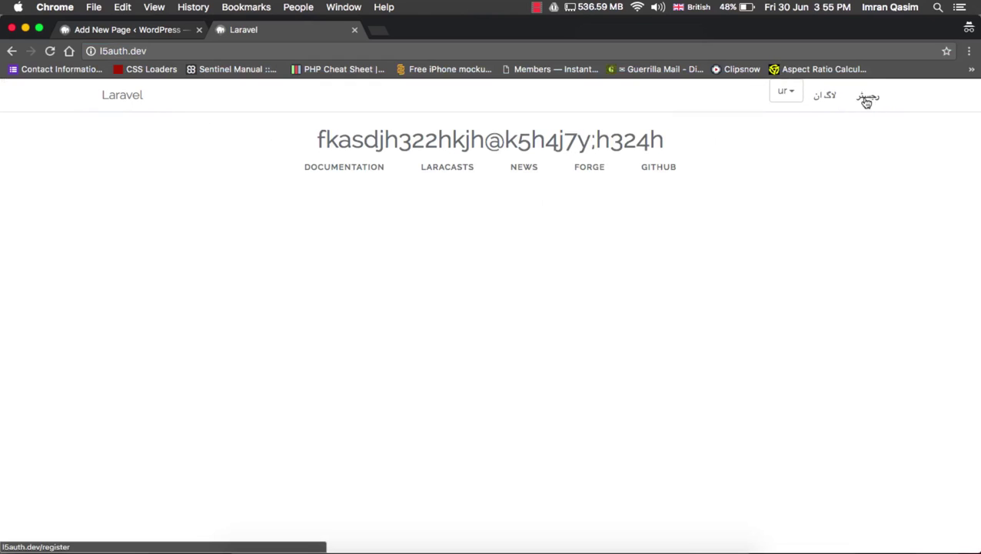
Change the address to l5blog.dev and load the Laravel blog site
{"action": "double_click", "coordinate": [115, 51]}
{"action": "type", "text": "l5"}
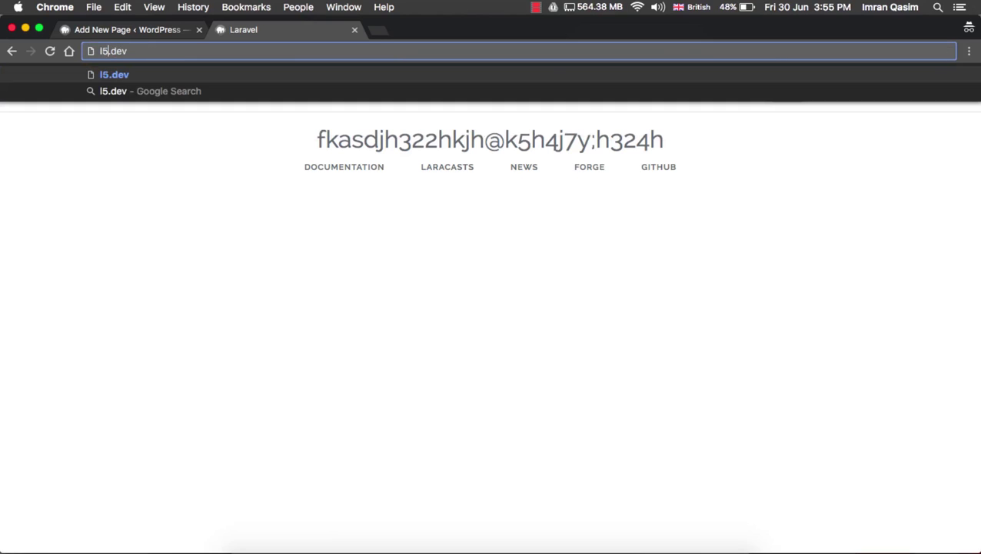
{"action": "type", "text": "blog"}
{"action": "key", "text": "Return"}
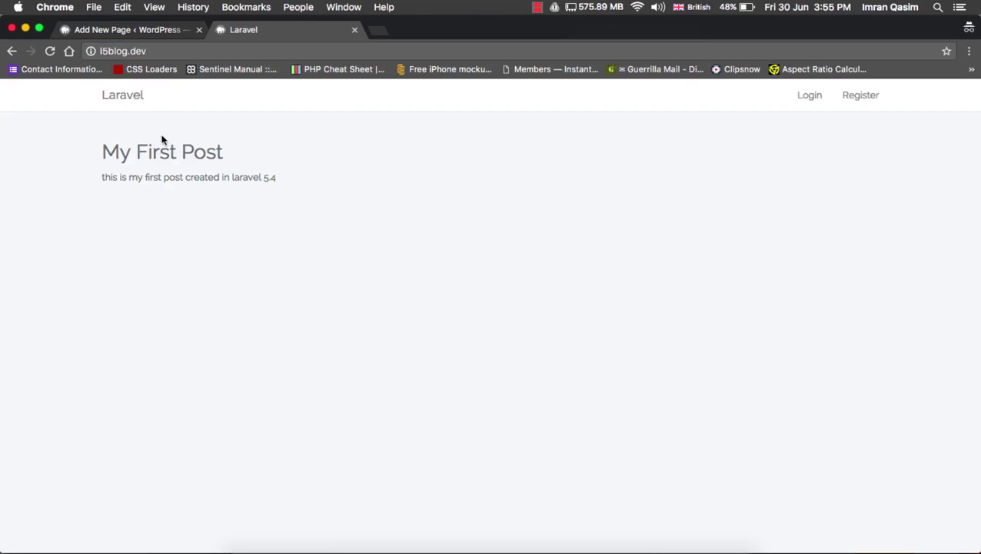
{"action": "double_click", "coordinate": [150, 50]}
{"action": "left_click_drag", "start_coordinate": [149, 51], "coordinate": [69, 51]}
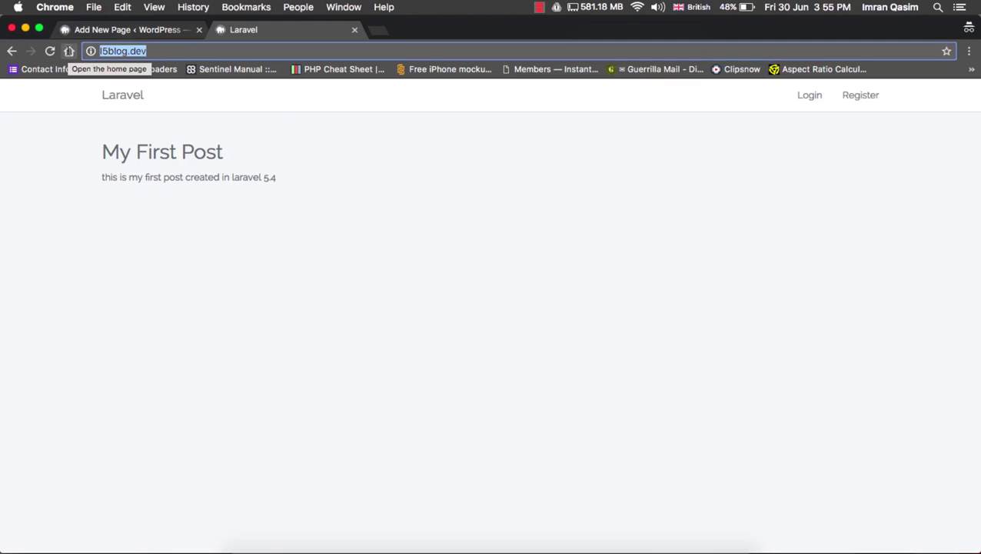
Review the l5blog and l5auth VirtualHost blocks, highlighting the l5blog.dev ServerName and htdocs/l5blog/public path
{"action": "left_click", "coordinate": [617, 545]}
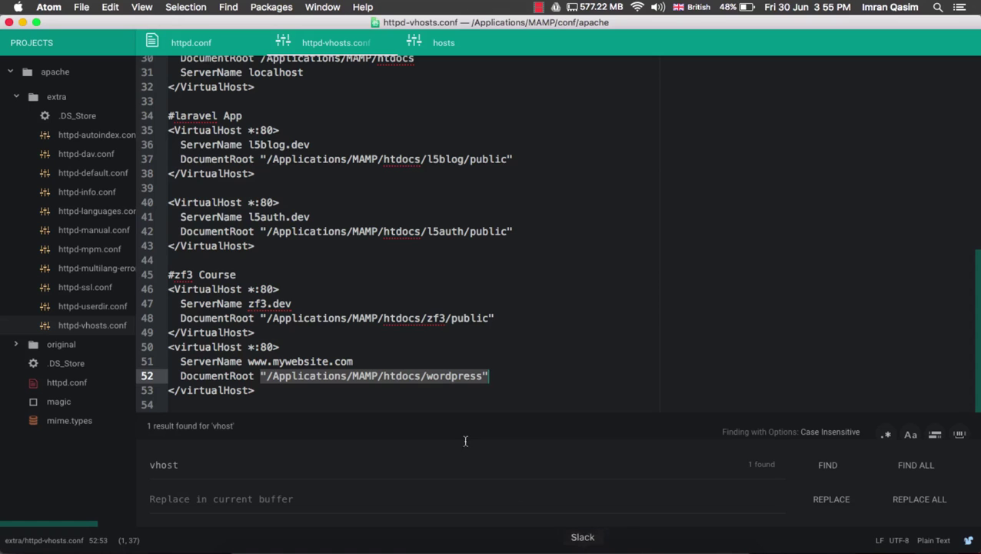
{"action": "left_click", "coordinate": [444, 231]}
{"action": "double_click", "coordinate": [444, 230]}
{"action": "double_click", "coordinate": [436, 159]}
{"action": "double_click", "coordinate": [488, 158]}
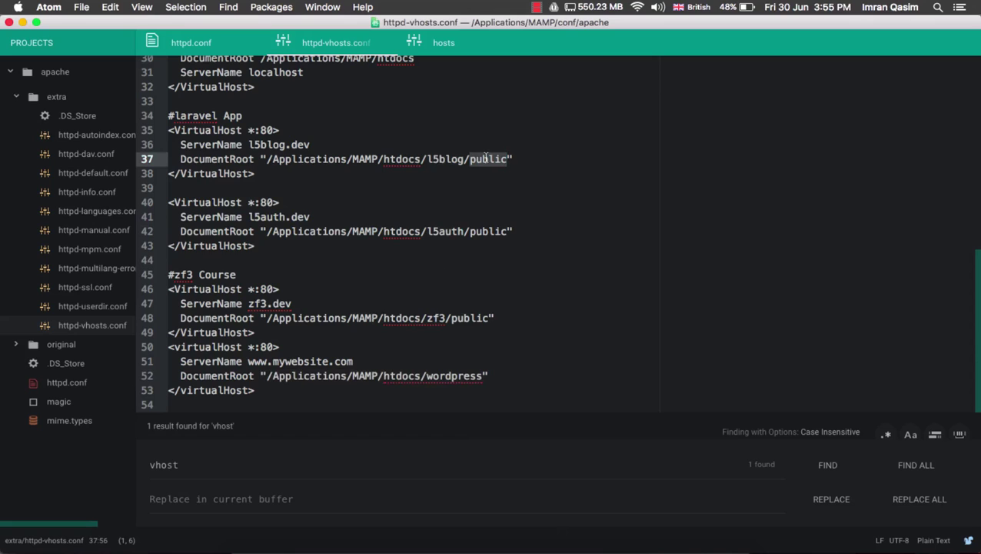
{"action": "left_click", "coordinate": [251, 146]}
{"action": "left_click_drag", "start_coordinate": [250, 146], "coordinate": [507, 161]}
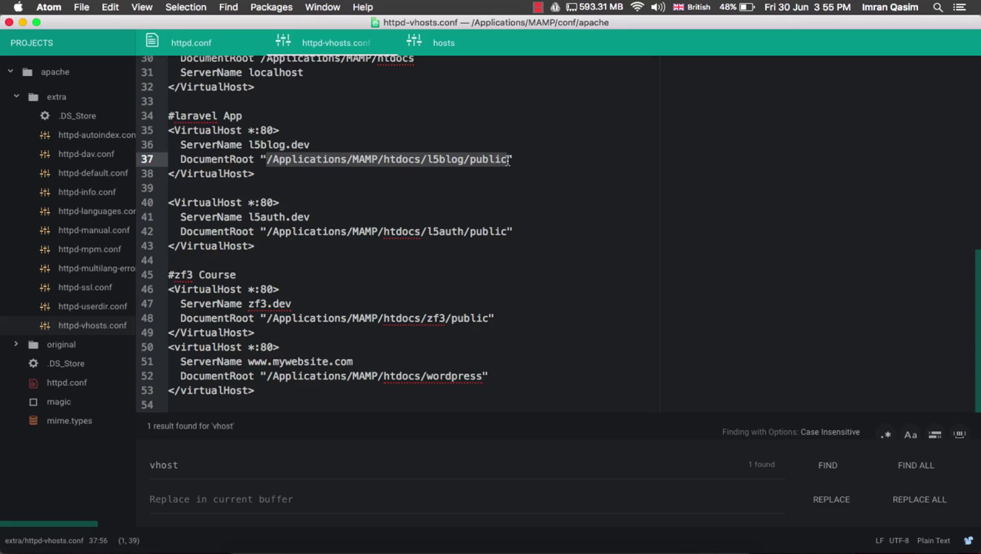